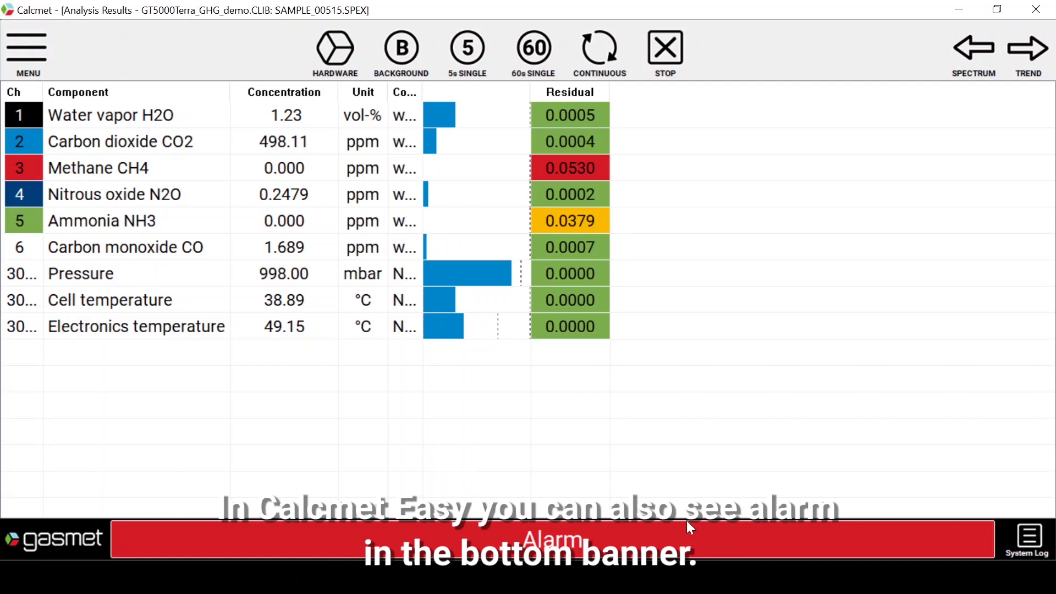
Check the alarm and warning details for the analysis results and display the residual spectrum of the sample
{"action": "left_click", "coordinate": [565, 537]}
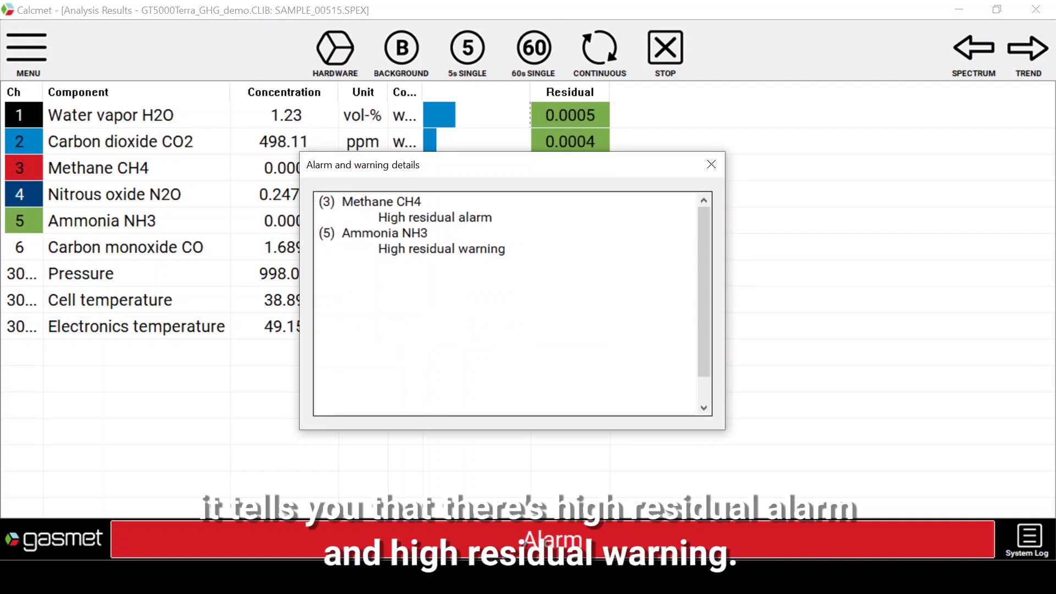
{"action": "left_click", "coordinate": [712, 164]}
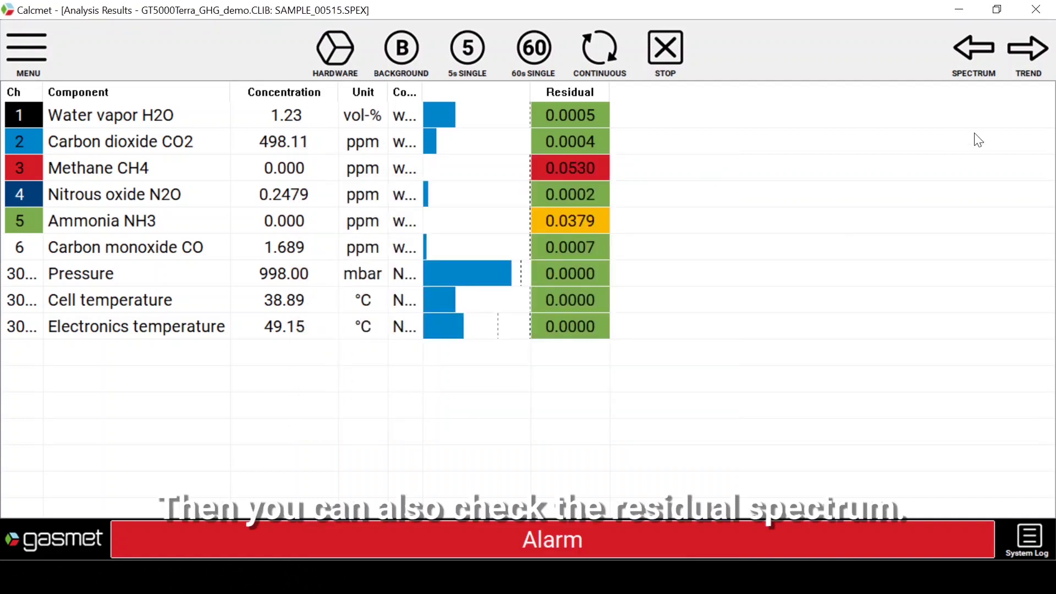
{"action": "left_click", "coordinate": [979, 57]}
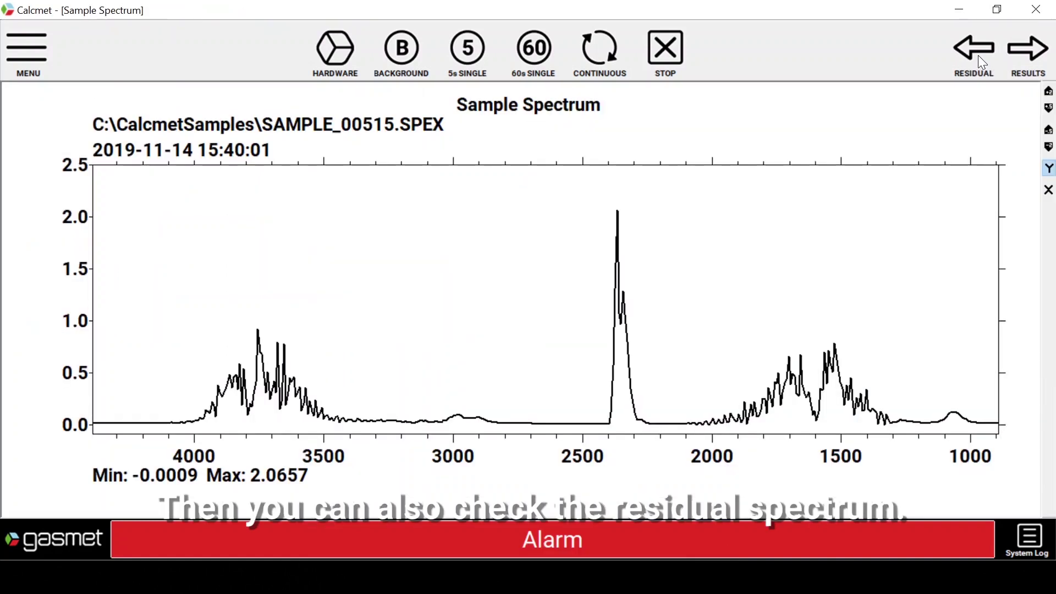
{"action": "left_click", "coordinate": [979, 56]}
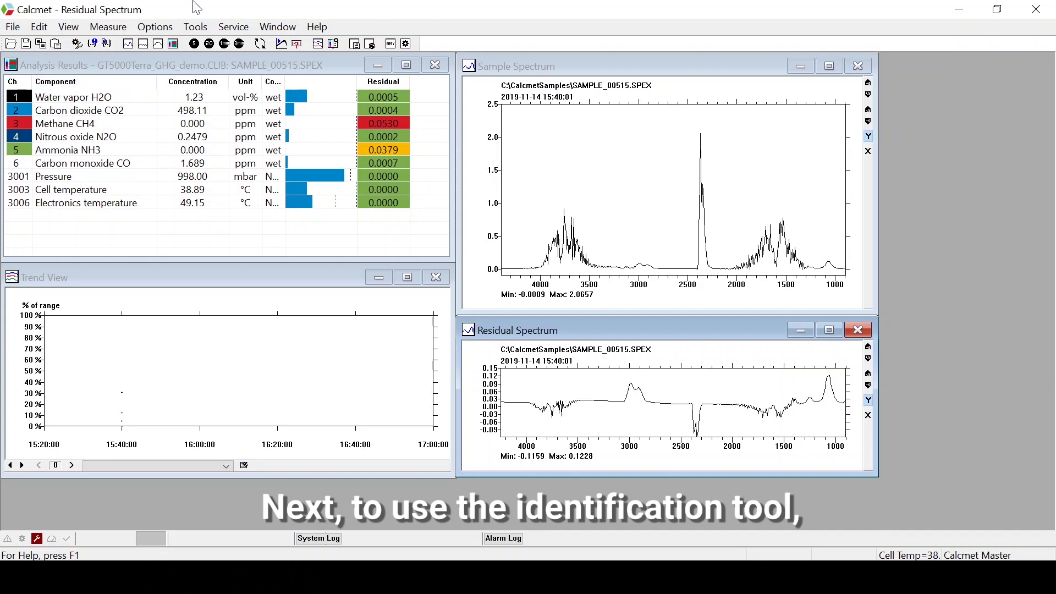
Load the application library IdentificationTool_SNxxxxx_c14_13_Rev1 from the Identification Tool_SNxxxxxx folder on drive C
{"action": "left_click", "coordinate": [167, 30]}
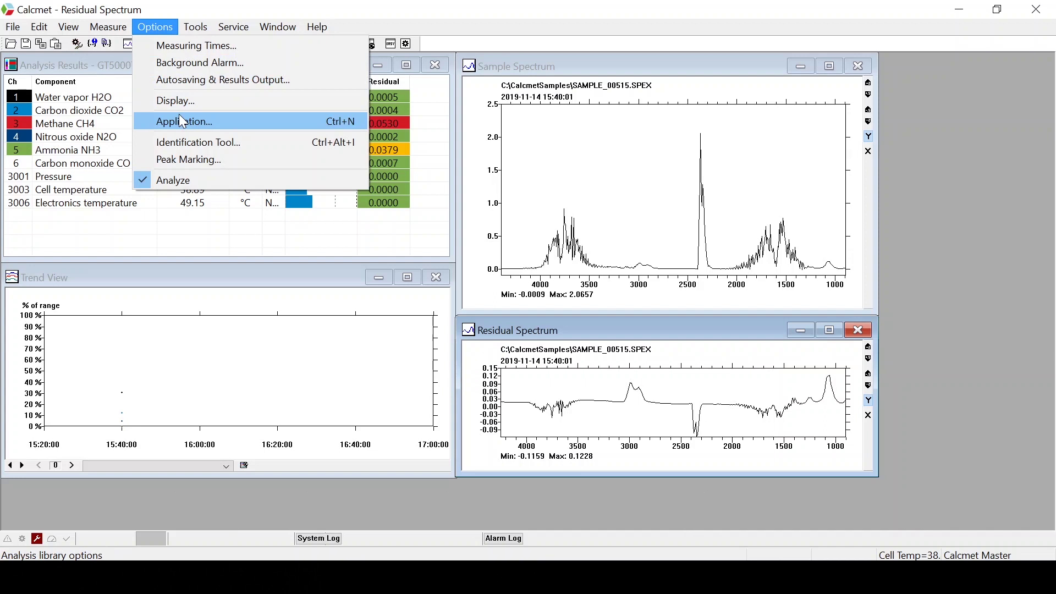
{"action": "left_click", "coordinate": [227, 131]}
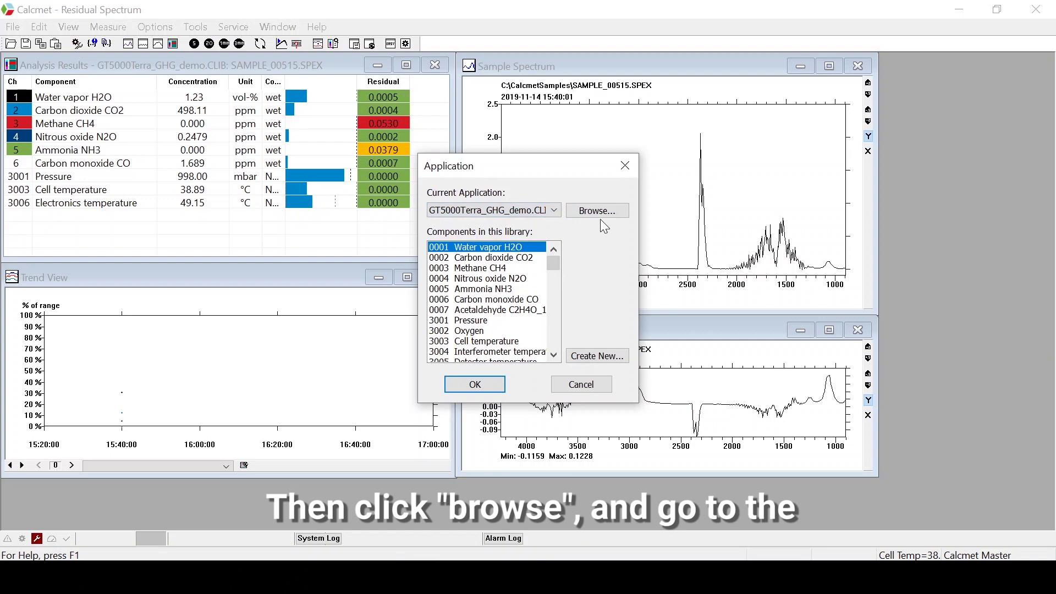
{"action": "left_click", "coordinate": [603, 214]}
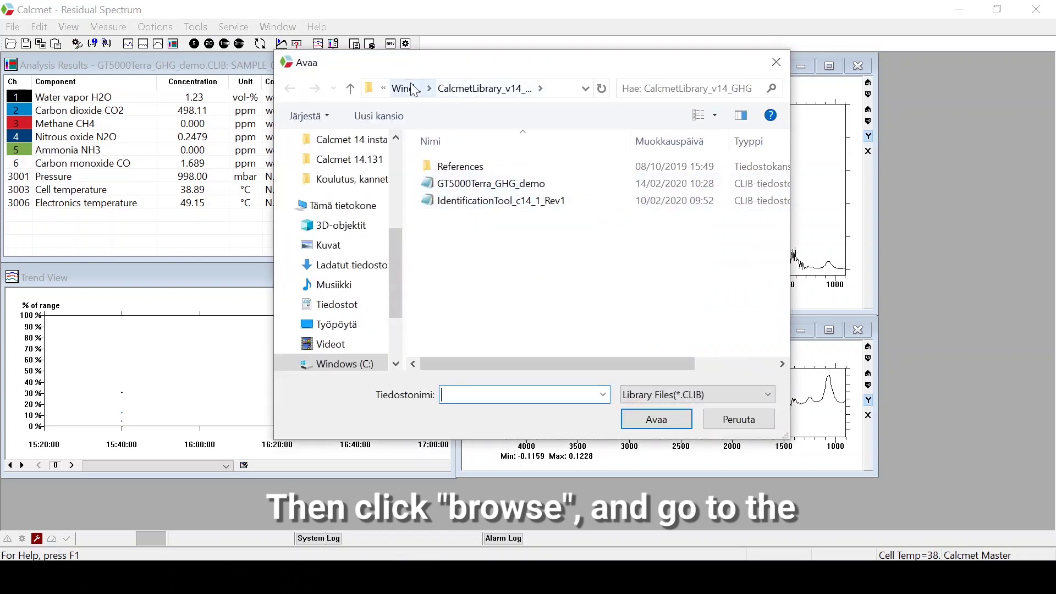
{"action": "left_click", "coordinate": [414, 90]}
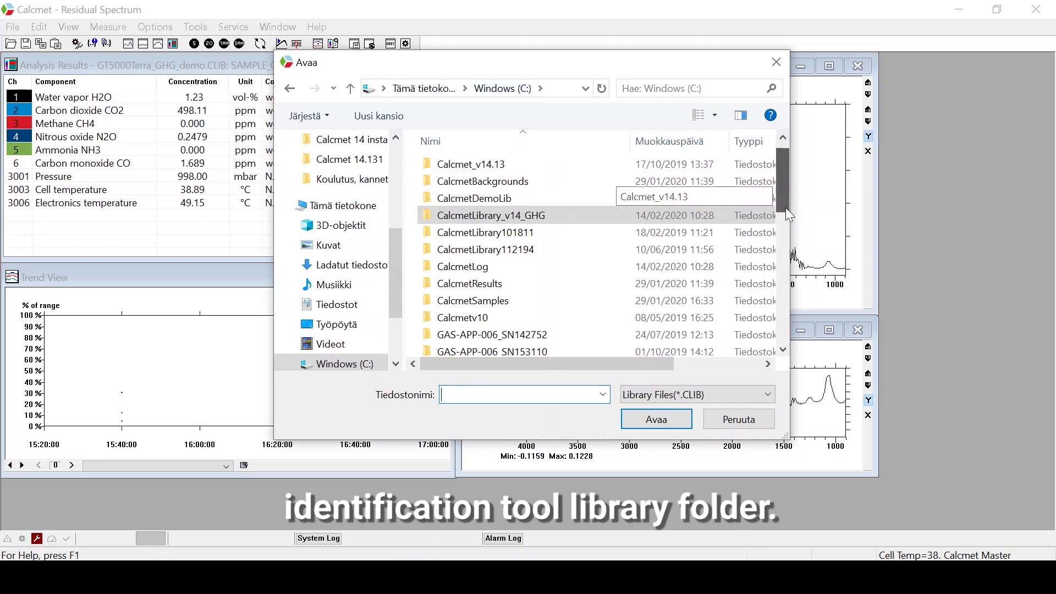
{"action": "scroll", "coordinate": [785, 215], "scroll_direction": "down", "scroll_amount": 3}
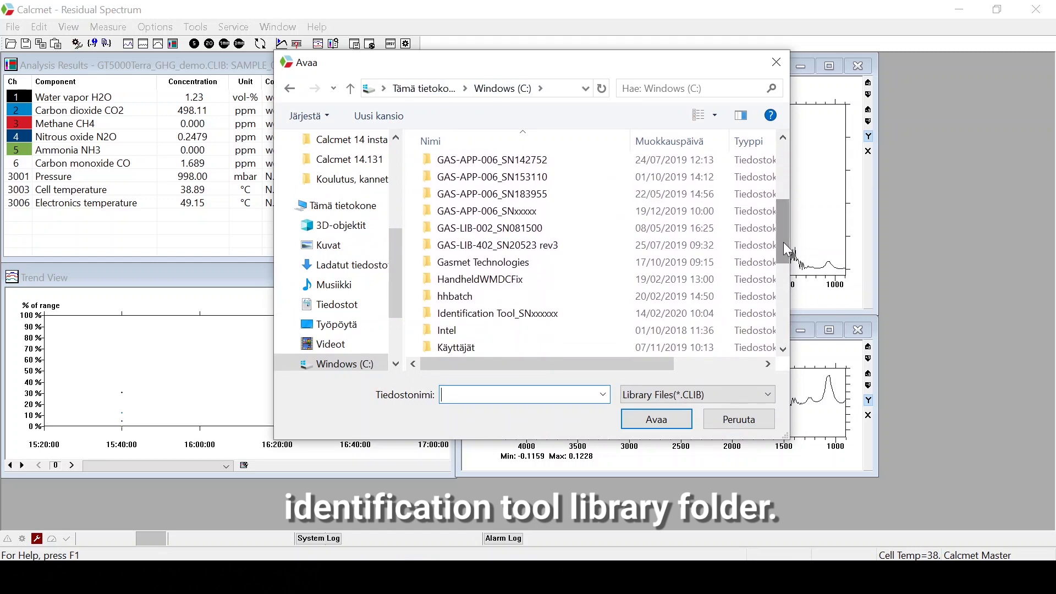
{"action": "double_click", "coordinate": [564, 314]}
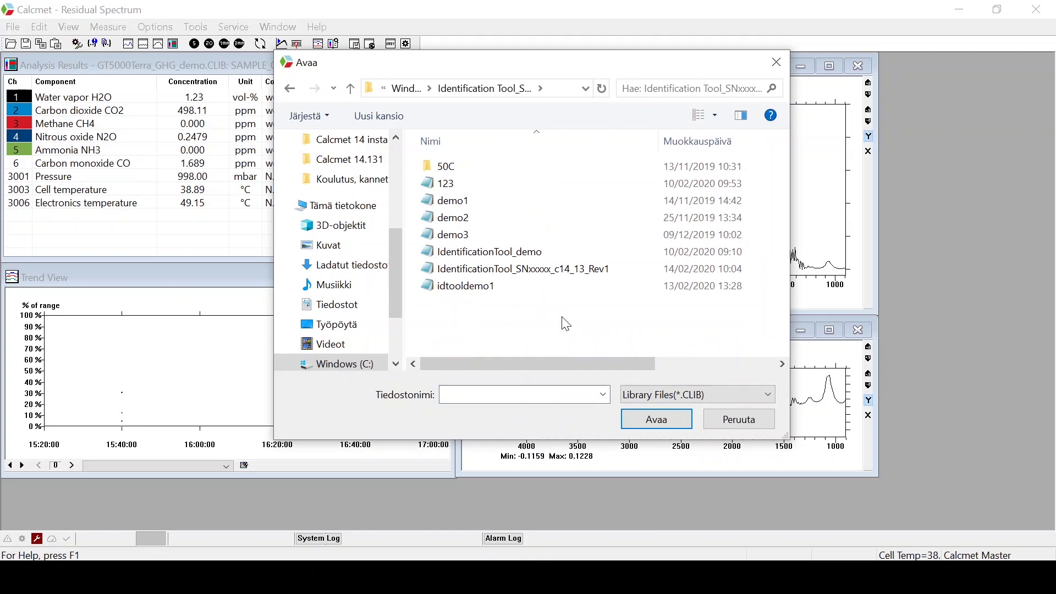
{"action": "left_click", "coordinate": [566, 270]}
{"action": "left_click", "coordinate": [648, 423]}
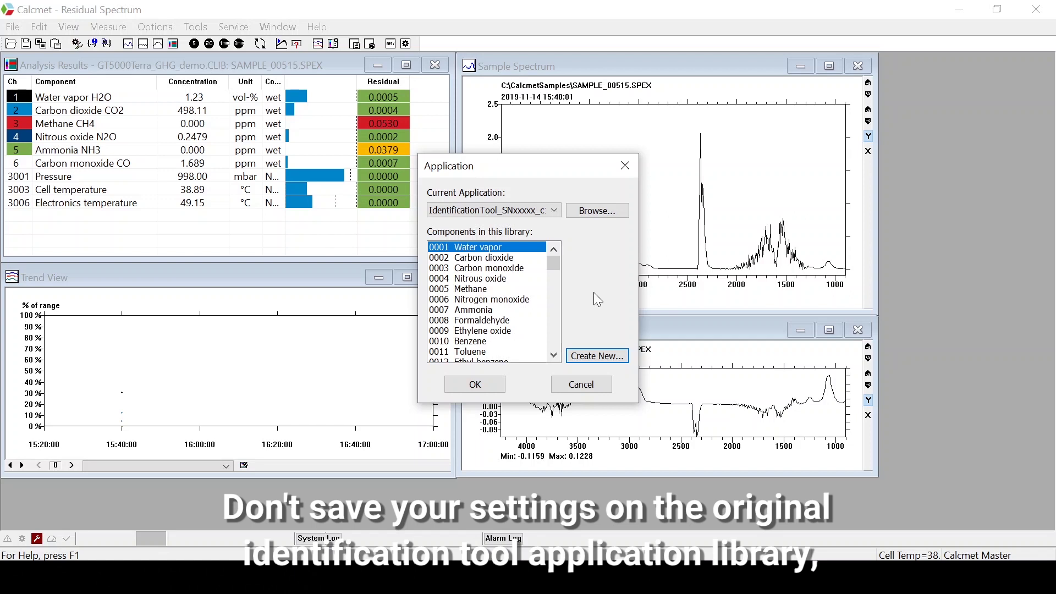
Create a copy of the library named identification_tool_copy1 and apply it as the current application
{"action": "left_click", "coordinate": [614, 357]}
{"action": "type", "text": "identif"}
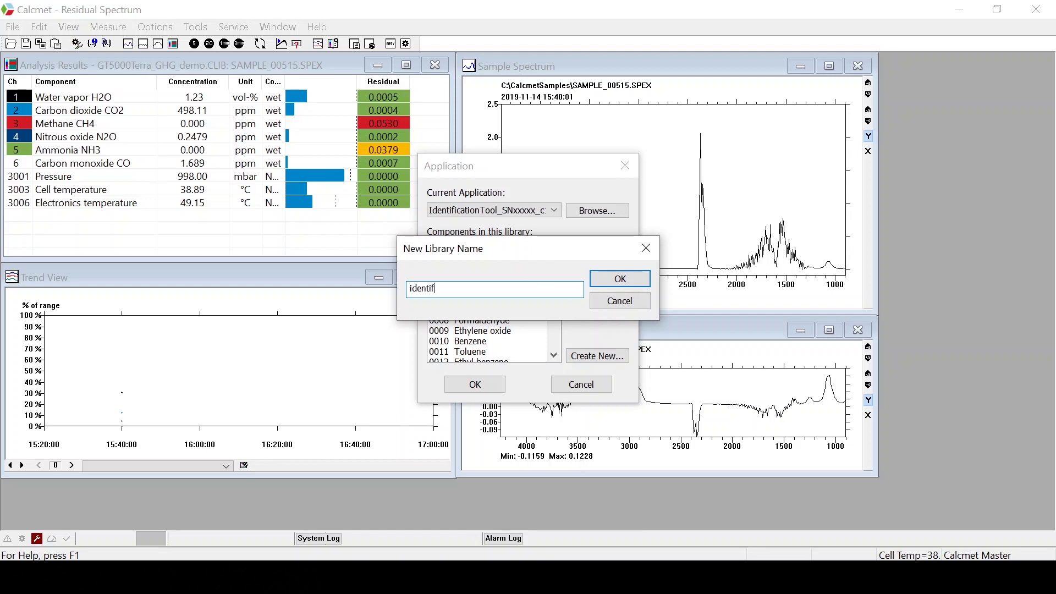
{"action": "type", "text": "ication_tool_copy1"}
{"action": "left_click", "coordinate": [637, 280]}
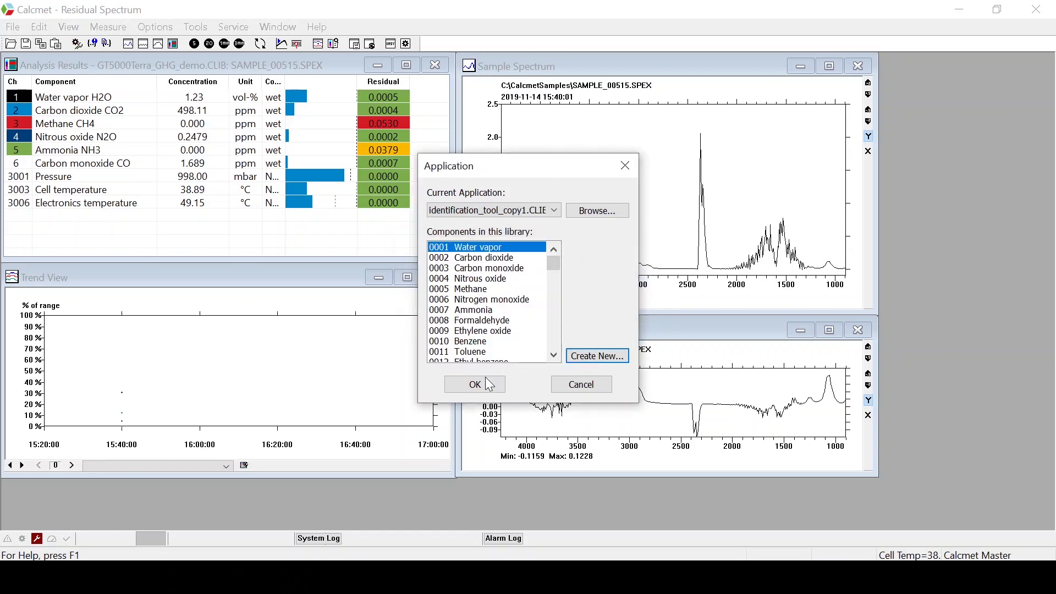
{"action": "left_click", "coordinate": [475, 384]}
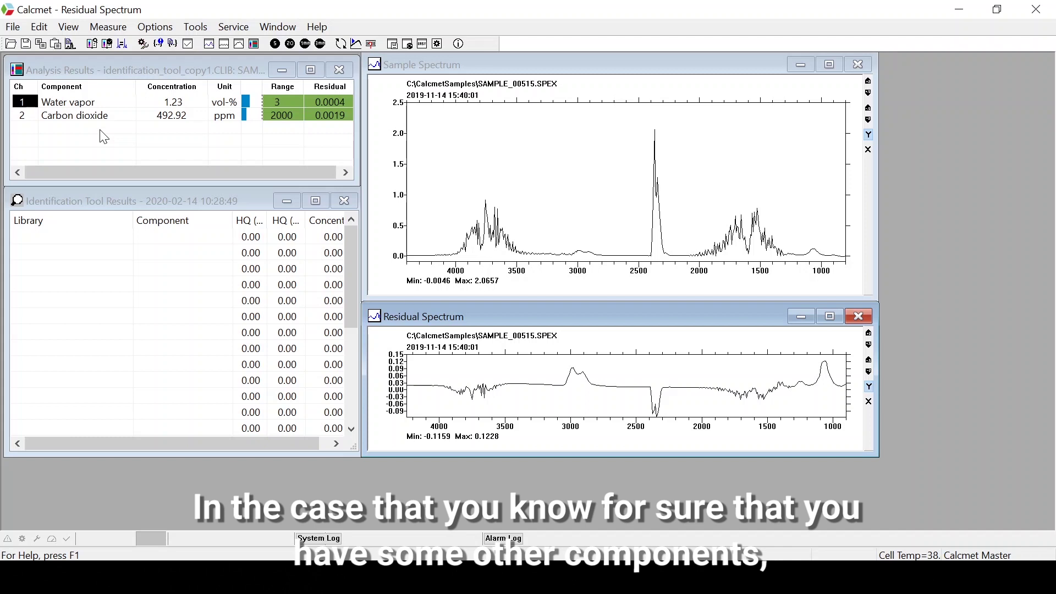
Try to include nitrous oxide and methane as gas components in the analysis settings
{"action": "left_click", "coordinate": [47, 28]}
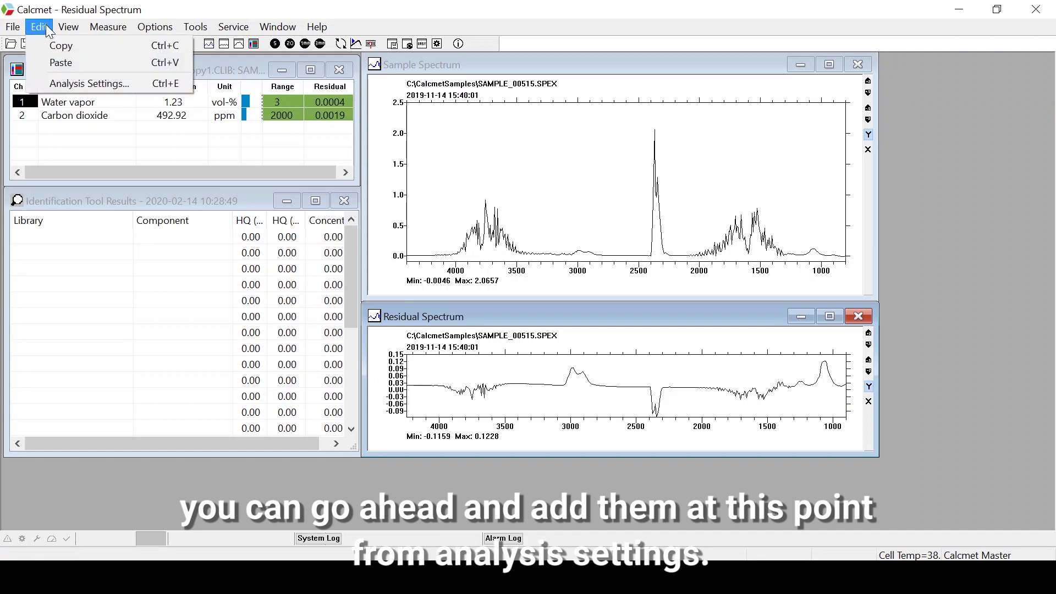
{"action": "left_click", "coordinate": [62, 84]}
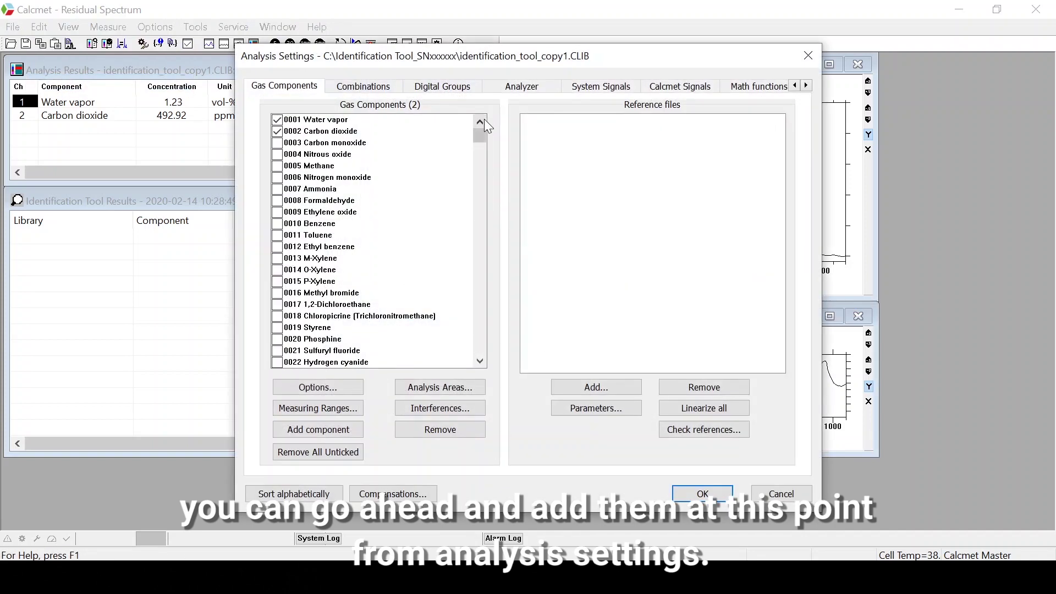
{"action": "left_click", "coordinate": [277, 155]}
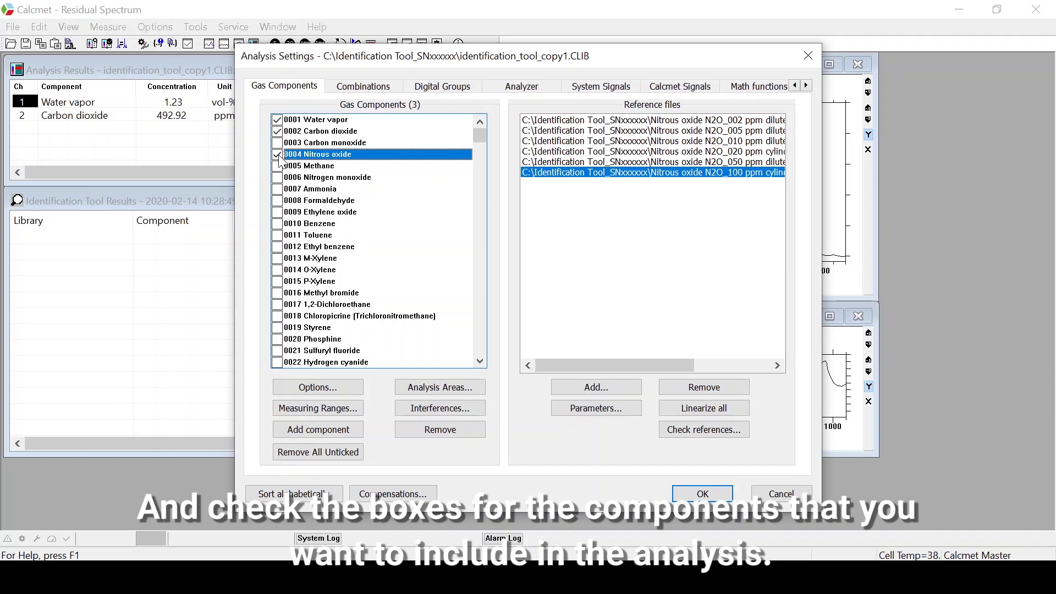
{"action": "left_click", "coordinate": [277, 166]}
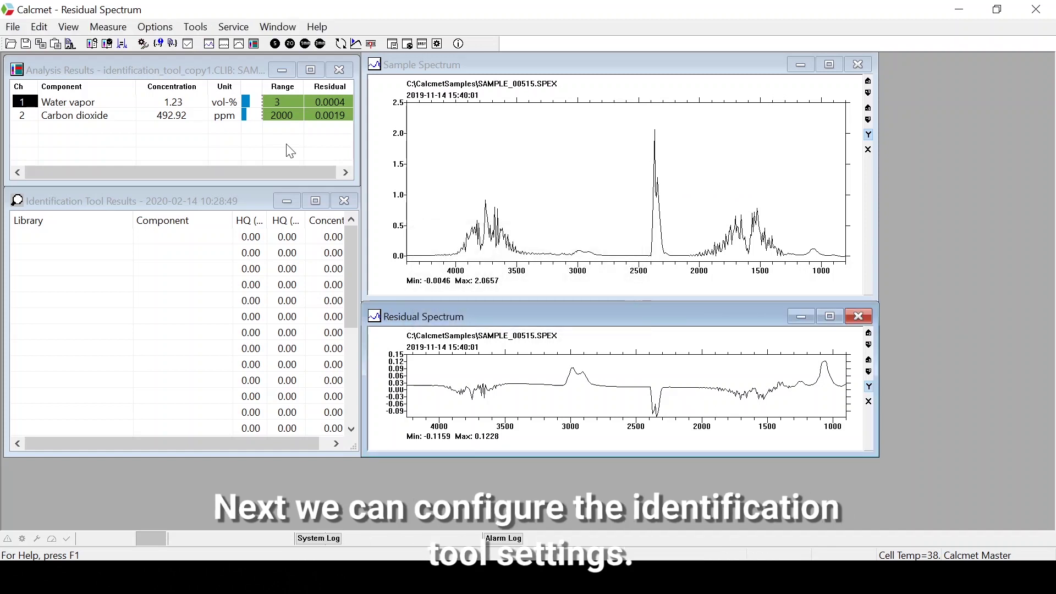
Open the identification tool settings and reposition the dialog to examine the sample and residual spectra behind it
{"action": "left_click", "coordinate": [163, 27]}
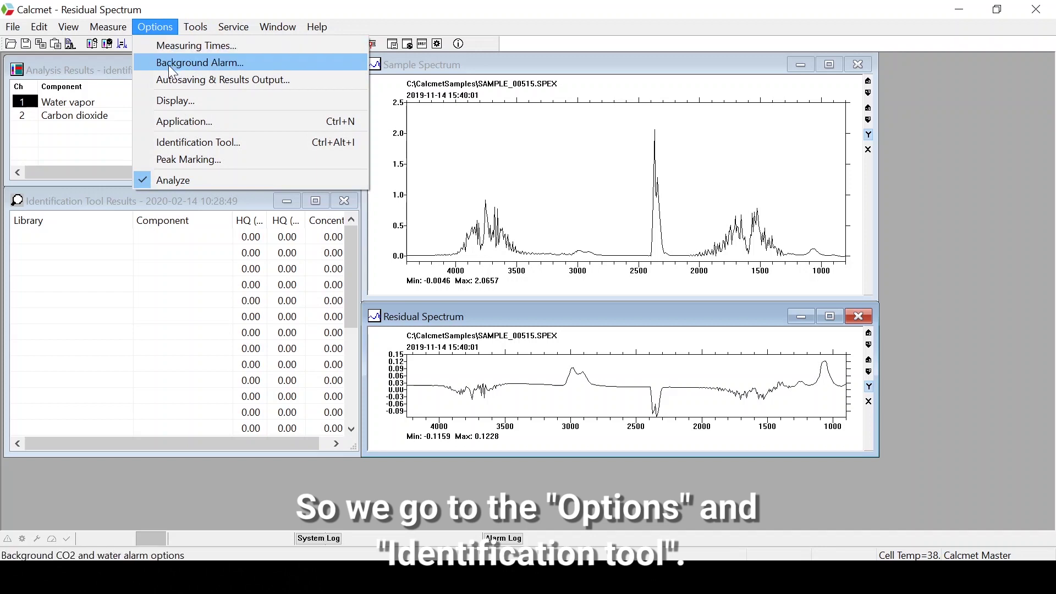
{"action": "left_click", "coordinate": [187, 142]}
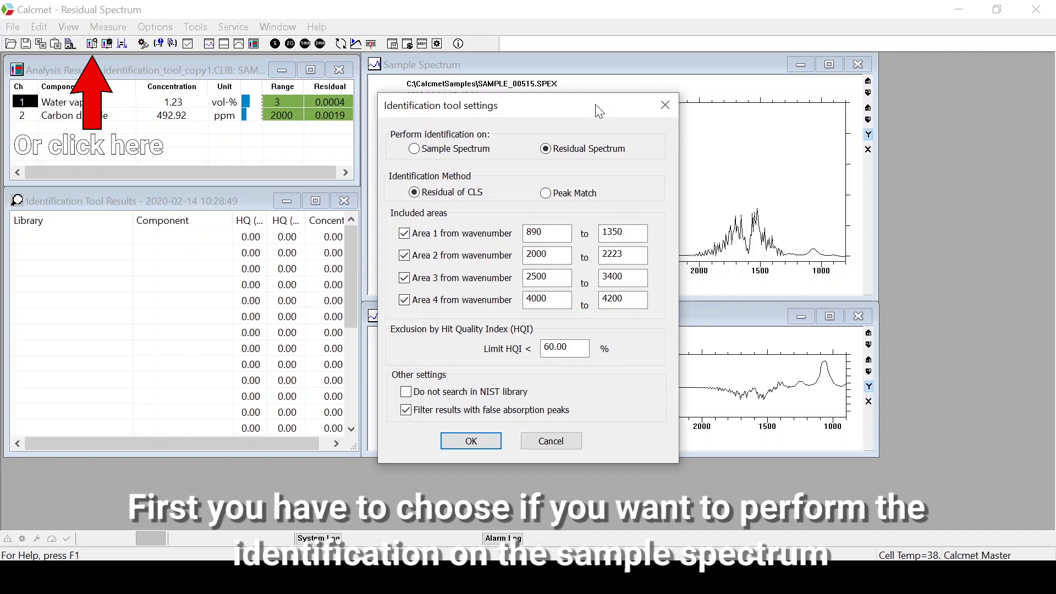
{"action": "left_click_drag", "start_coordinate": [595, 104], "coordinate": [290, 85]}
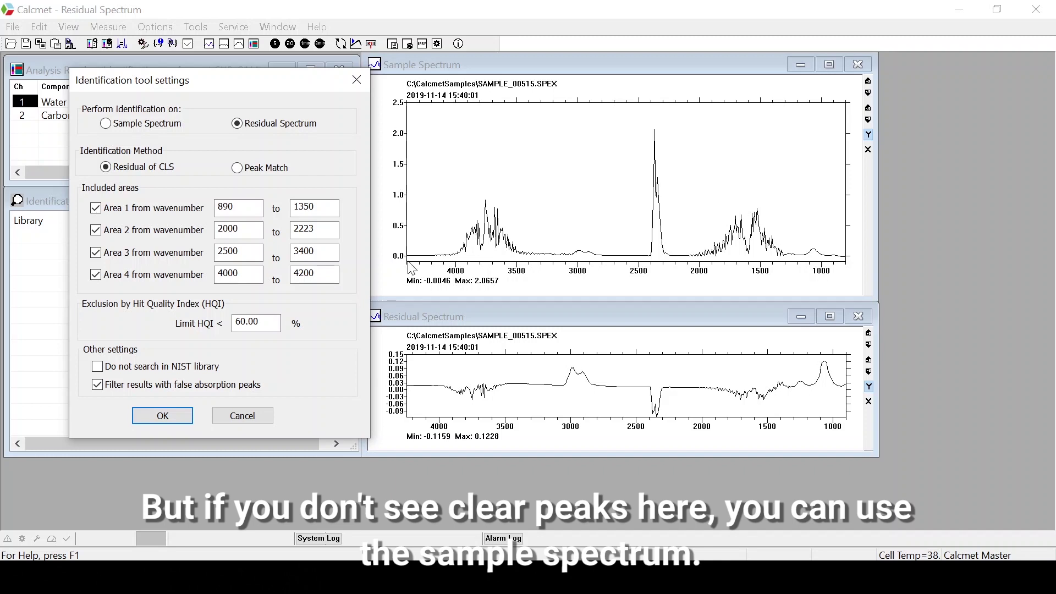
{"action": "left_click_drag", "start_coordinate": [306, 85], "coordinate": [516, 100]}
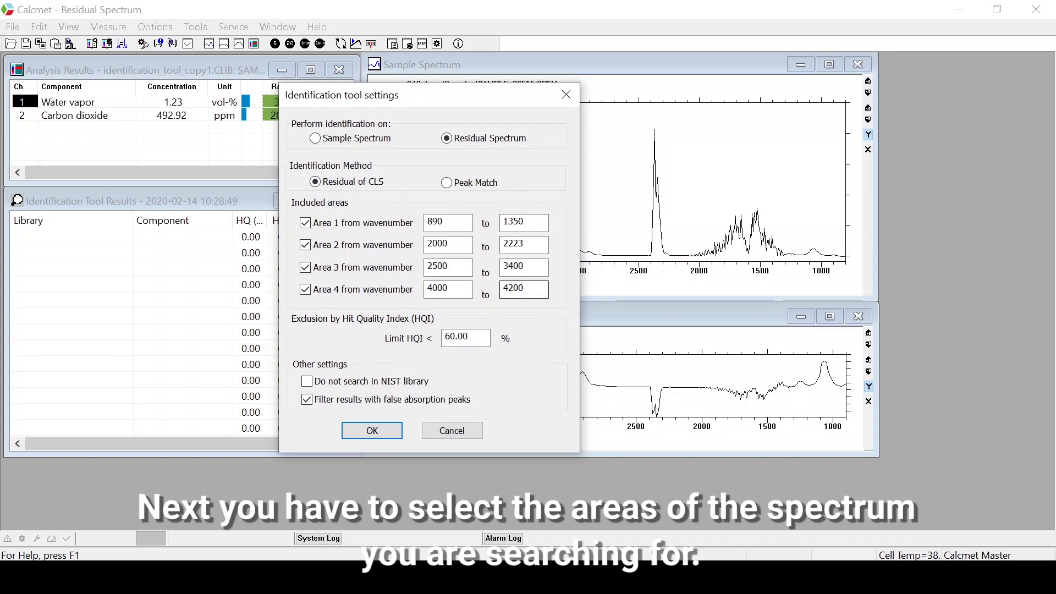
{"action": "left_click_drag", "start_coordinate": [477, 101], "coordinate": [442, 95]}
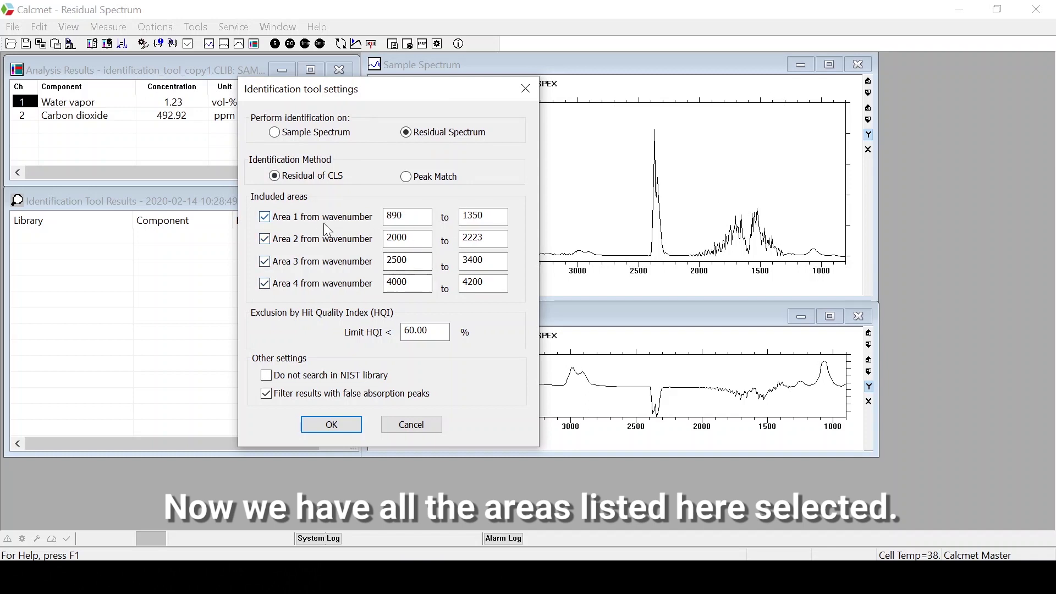
Try excluding Area 1 and starting it at wavenumber 900, and restore the area with a start of 890
{"action": "left_click", "coordinate": [265, 218]}
{"action": "left_click", "coordinate": [265, 217]}
{"action": "left_click", "coordinate": [417, 216]}
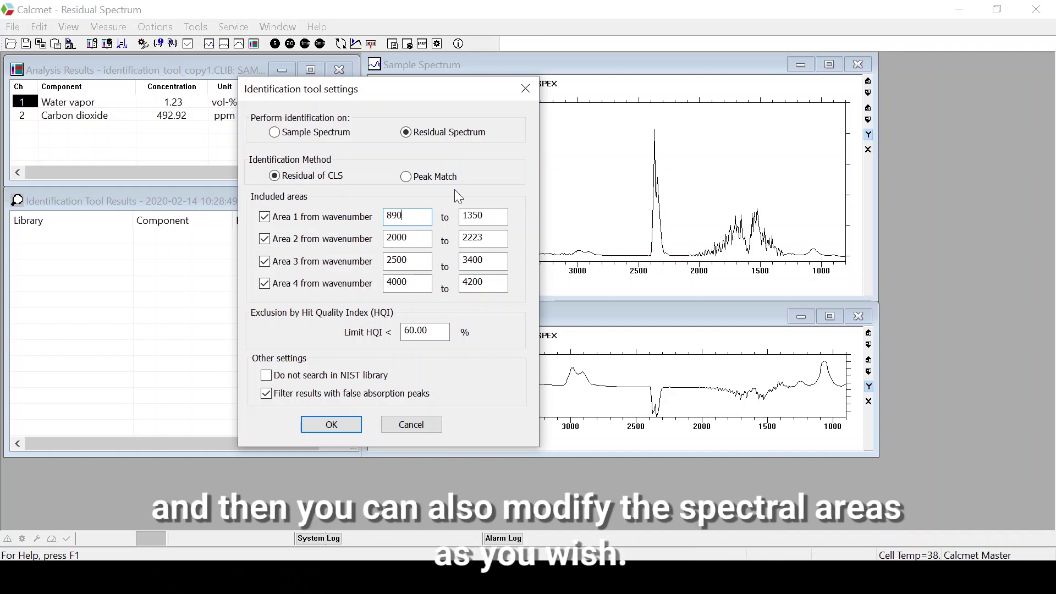
{"action": "key", "text": "BackSpace"}
{"action": "key", "text": "BackSpace"}
{"action": "key", "text": "BackSpace"}
{"action": "type", "text": "900"}
{"action": "key", "text": "BackSpace"}
{"action": "key", "text": "BackSpace"}
{"action": "key", "text": "BackSpace"}
{"action": "type", "text": "890"}
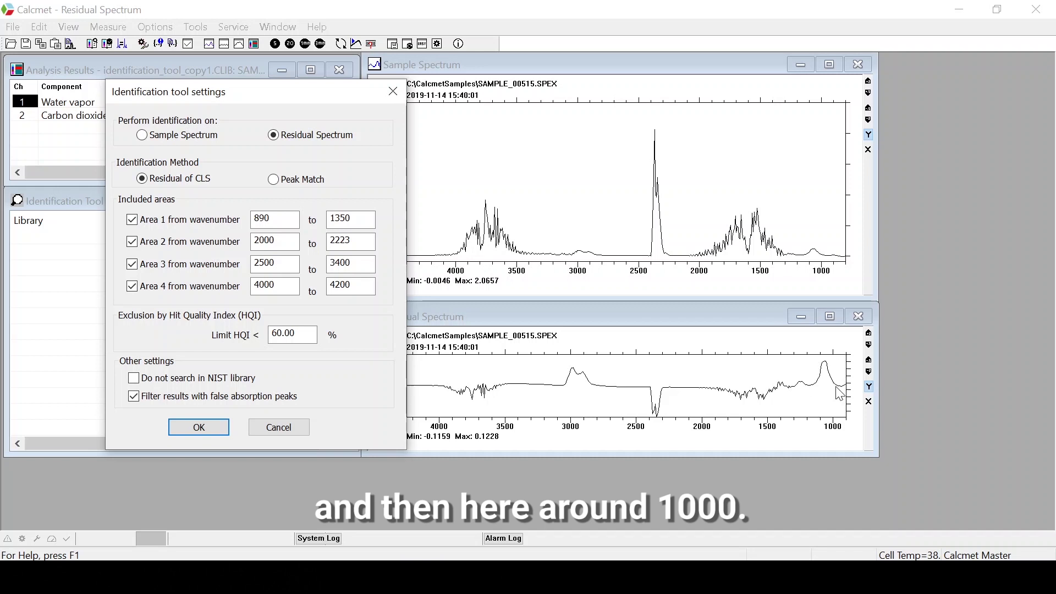
Set the Hit Quality Index exclusion limit to 85% and apply the identification tool settings
{"action": "left_click_drag", "start_coordinate": [341, 98], "coordinate": [474, 69]}
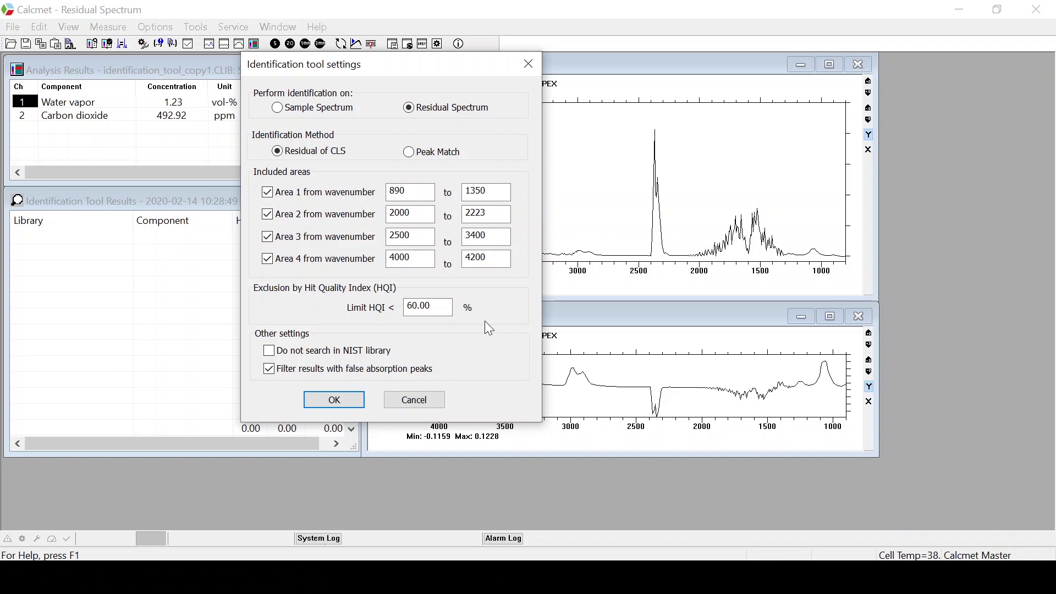
{"action": "left_click_drag", "start_coordinate": [415, 305], "coordinate": [405, 306]}
{"action": "type", "text": "85"}
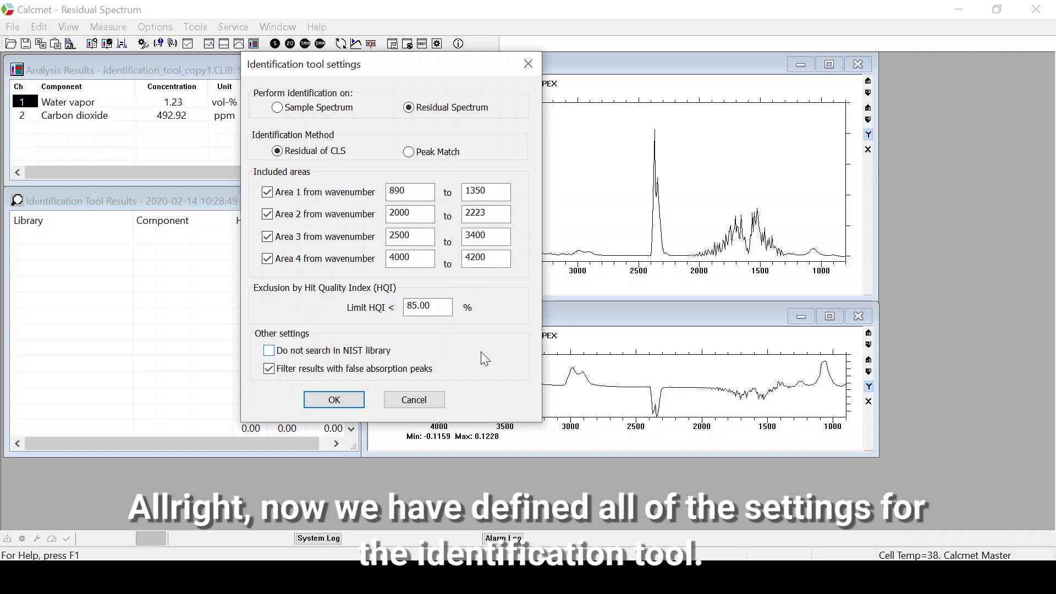
{"action": "left_click", "coordinate": [333, 400]}
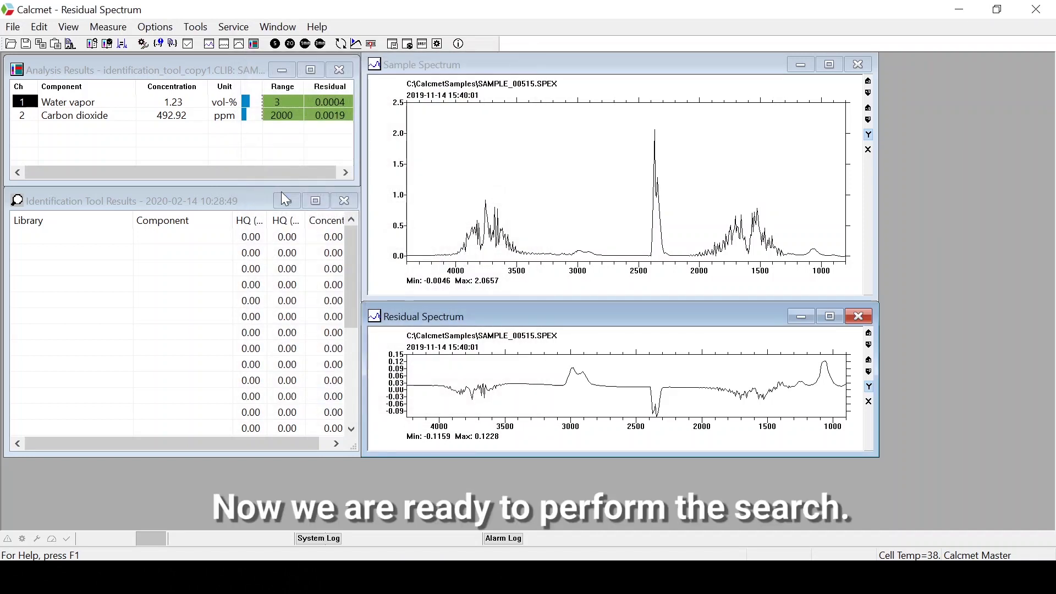
Run the identification search on the residual spectrum and bring its results window into focus
{"action": "left_click", "coordinate": [194, 28]}
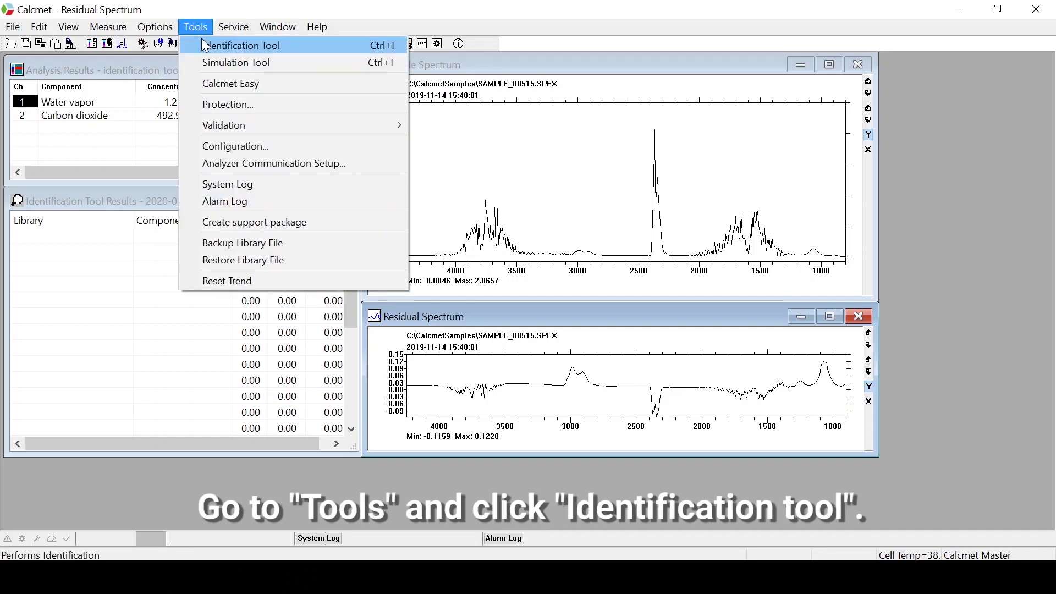
{"action": "left_click", "coordinate": [204, 46]}
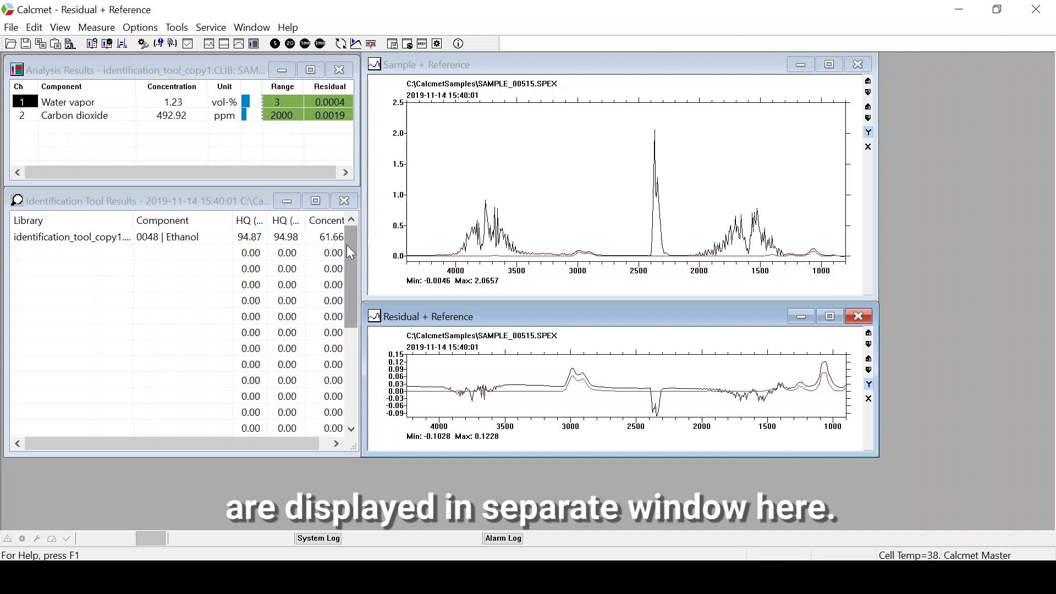
{"action": "left_click", "coordinate": [99, 202]}
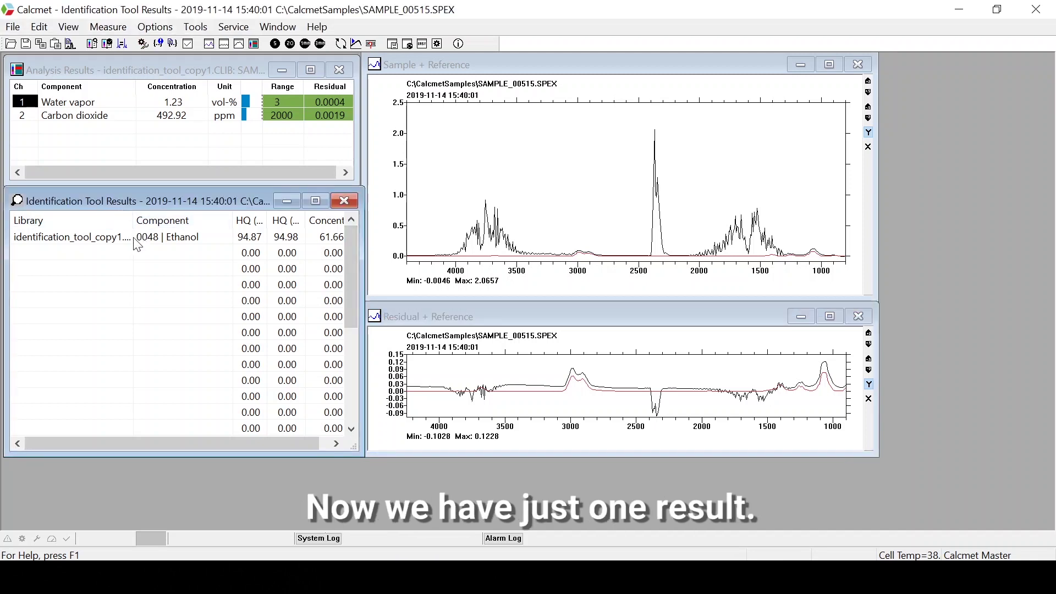
Select the ethanol result, narrow the results window, and compare the ethanol reference with the residual spectrum before restoring its full range
{"action": "left_click", "coordinate": [165, 240]}
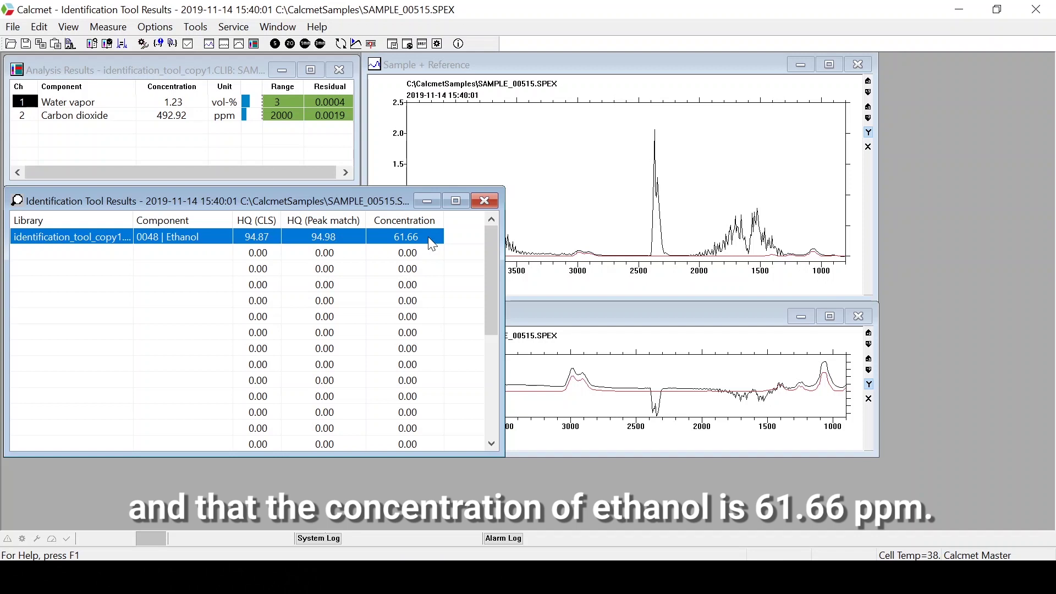
{"action": "left_click_drag", "start_coordinate": [505, 242], "coordinate": [361, 238]}
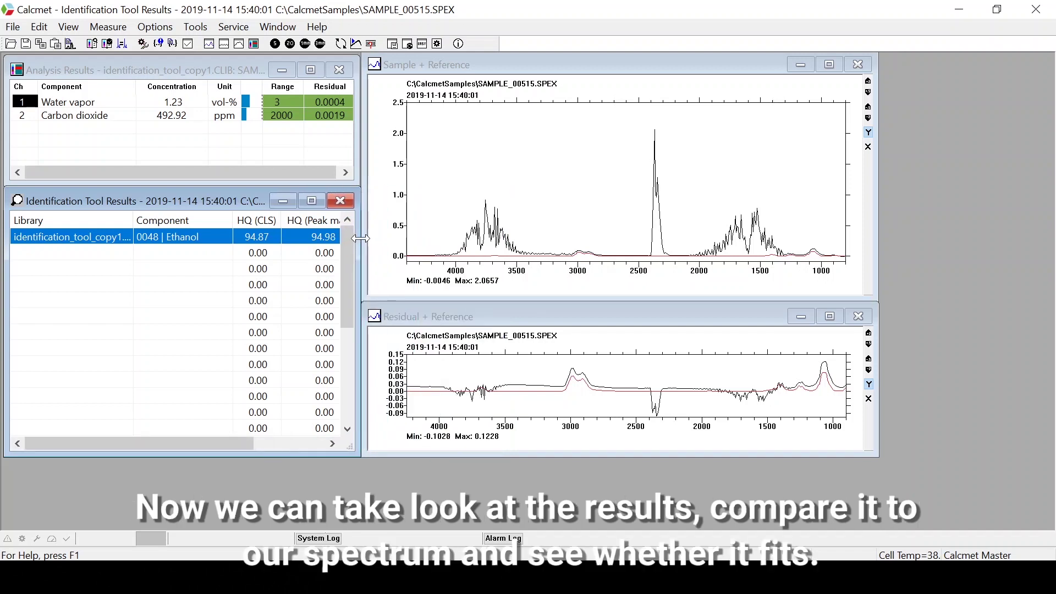
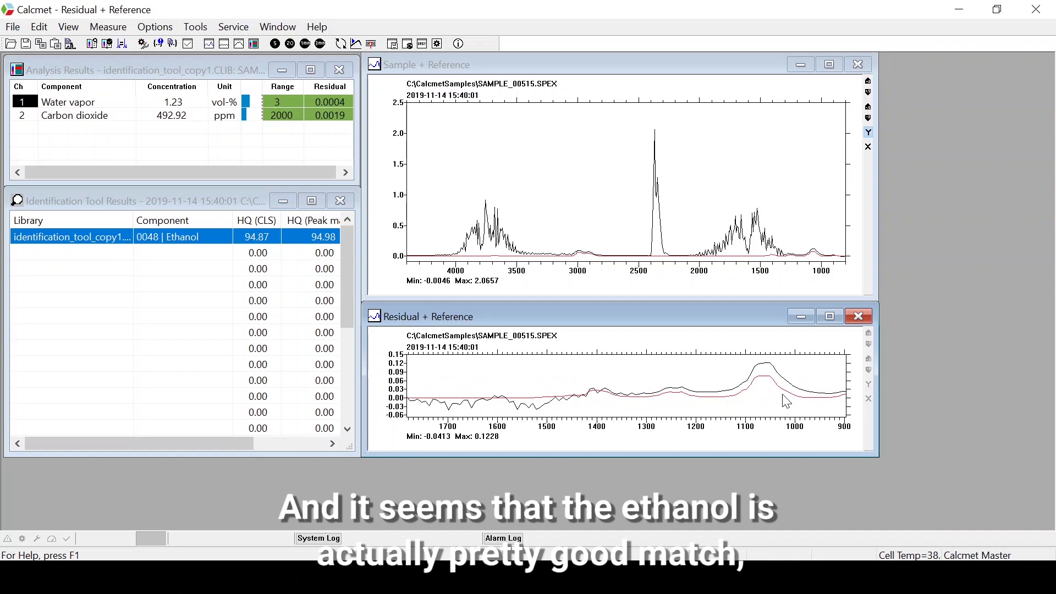
{"action": "right_click", "coordinate": [767, 403]}
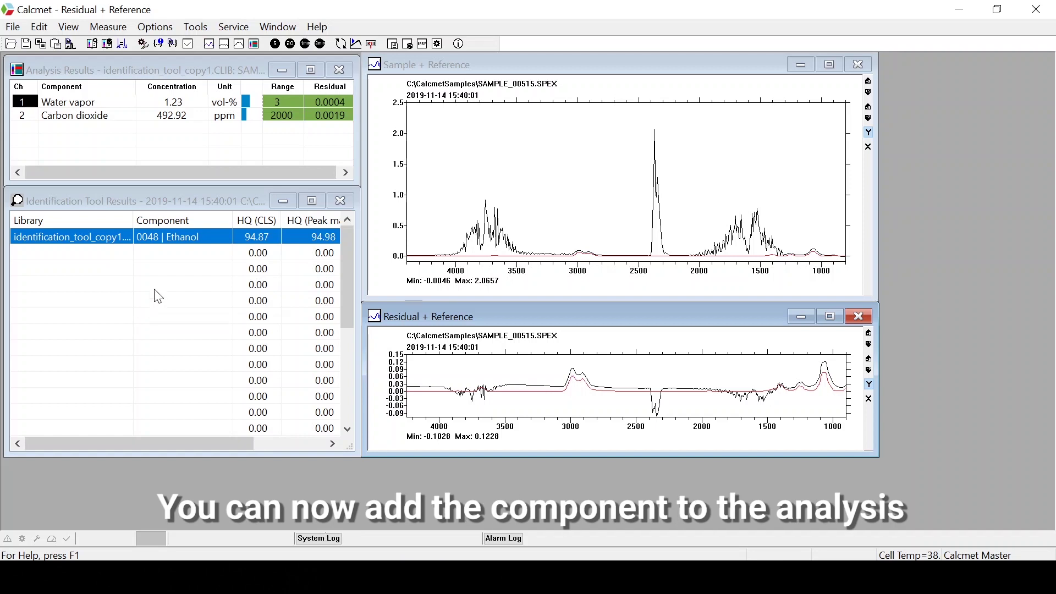
Add ethanol to the analysis by sorting the gas components alphabetically, ticking Ethanol, and applying the analysis settings
{"action": "right_click", "coordinate": [188, 236]}
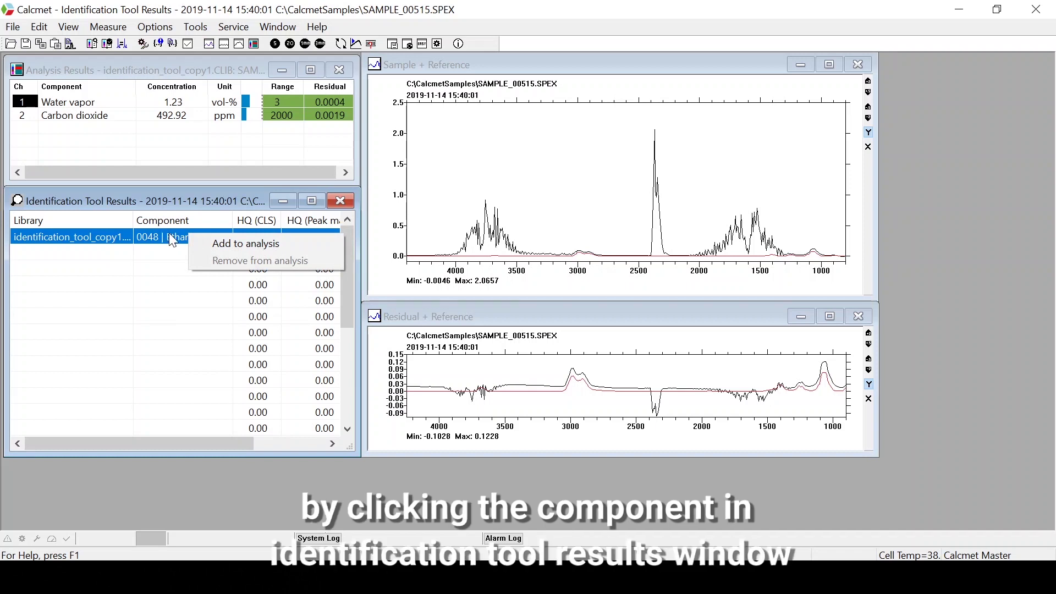
{"action": "left_click", "coordinate": [210, 244]}
{"action": "left_click", "coordinate": [48, 28]}
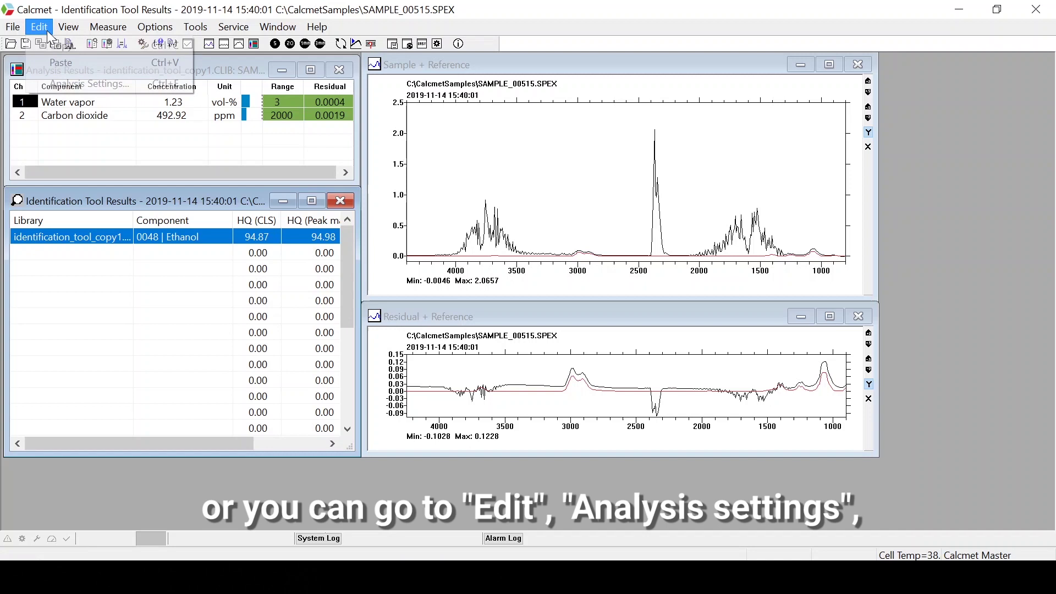
{"action": "left_click", "coordinate": [68, 83]}
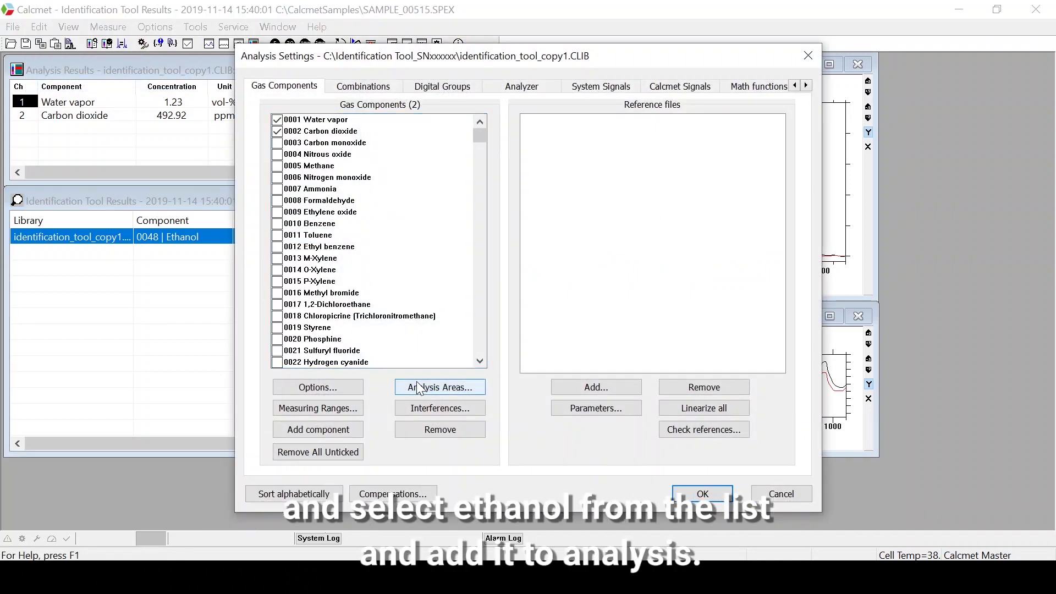
{"action": "left_click", "coordinate": [297, 493]}
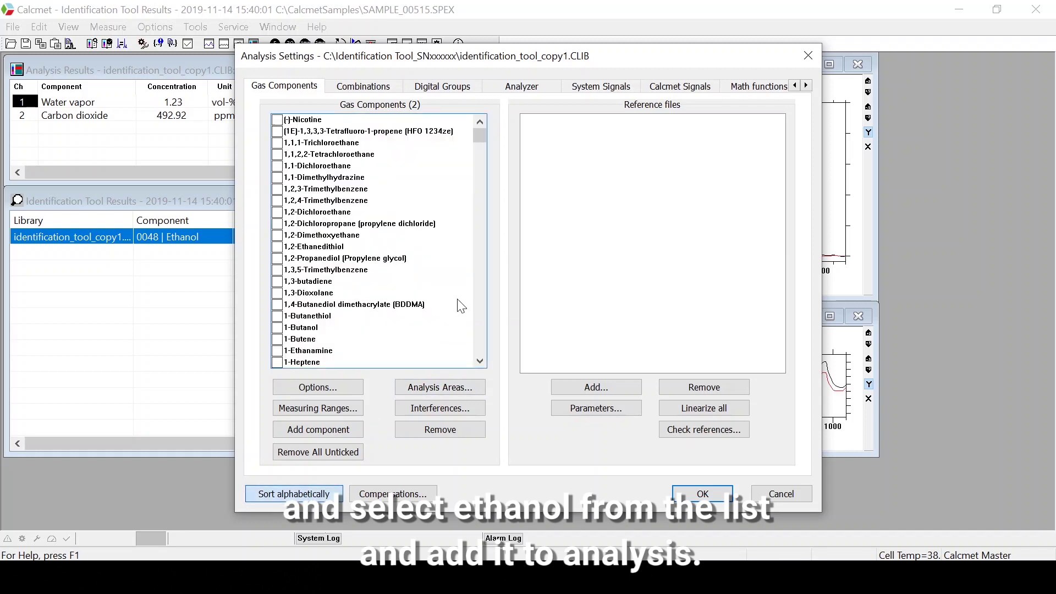
{"action": "left_click_drag", "start_coordinate": [481, 137], "coordinate": [493, 238]}
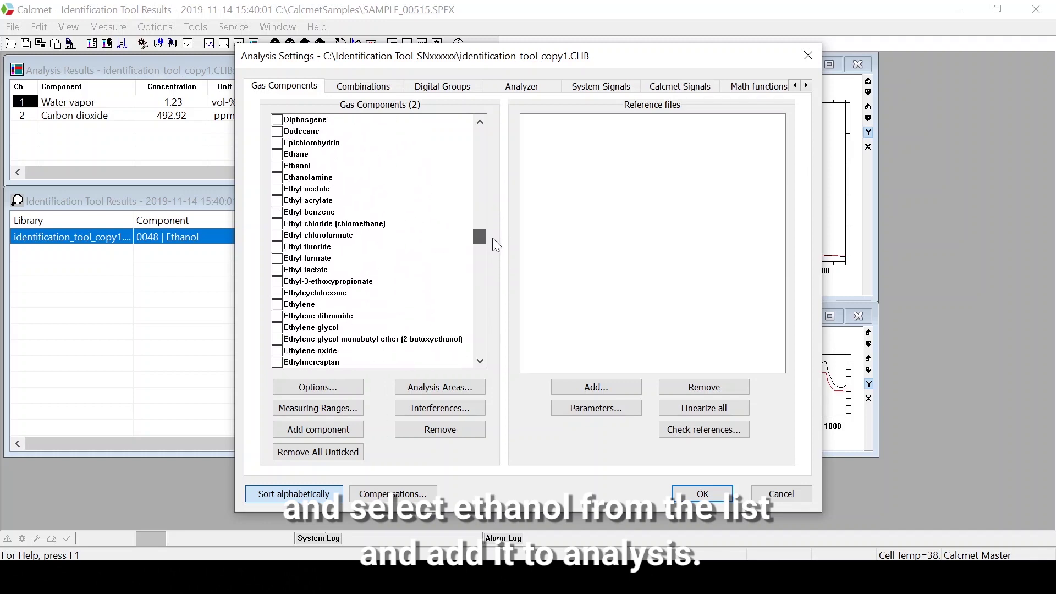
{"action": "left_click", "coordinate": [278, 166]}
{"action": "left_click", "coordinate": [687, 493]}
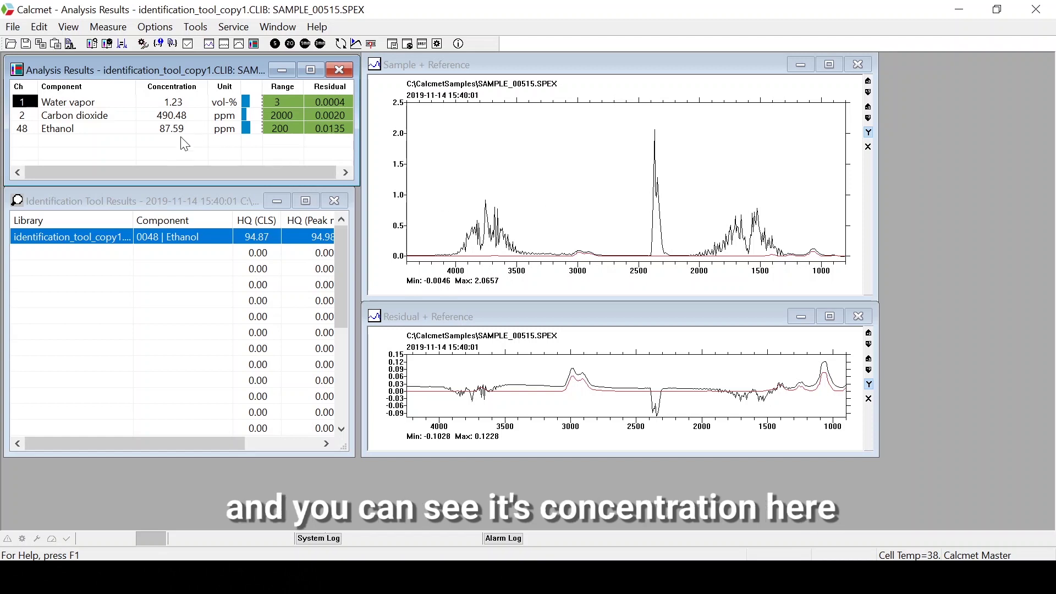
Display the updated residual spectrum and run the identification tool again to check for further components
{"action": "left_click", "coordinate": [225, 47]}
{"action": "left_click", "coordinate": [225, 45]}
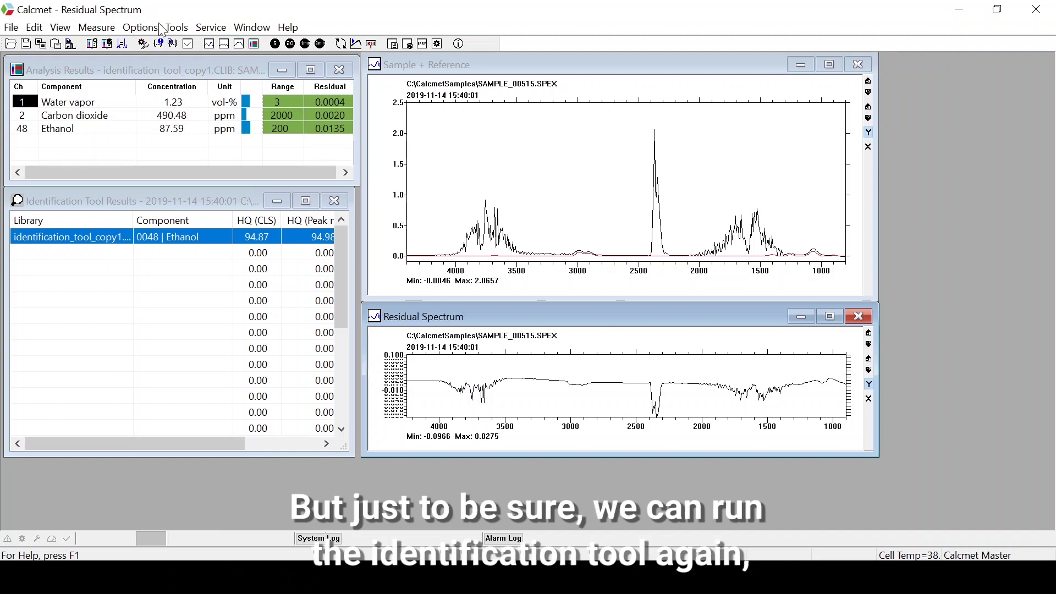
{"action": "left_click", "coordinate": [175, 28]}
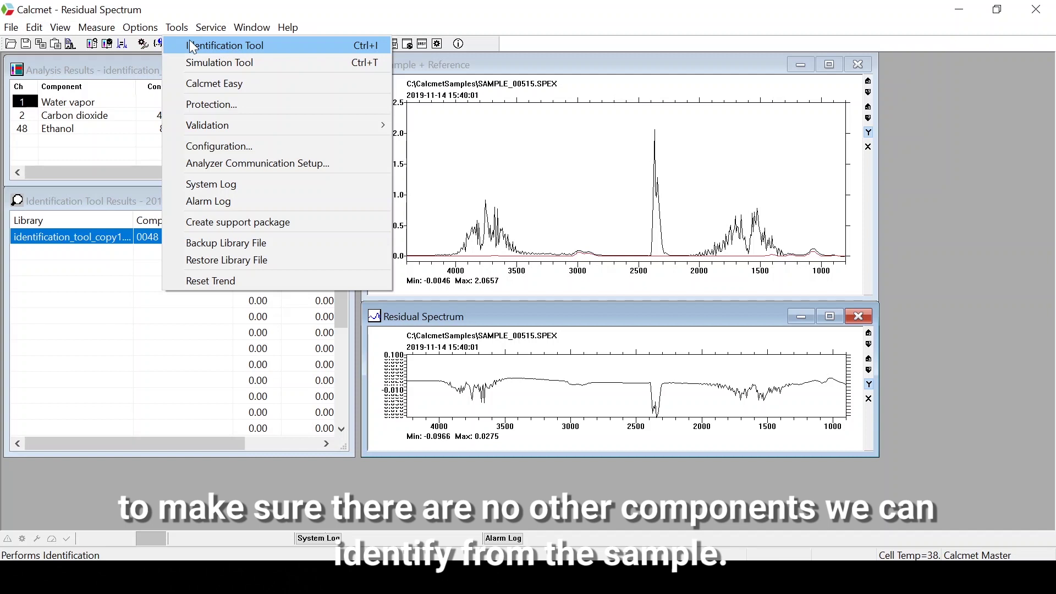
{"action": "left_click", "coordinate": [190, 44]}
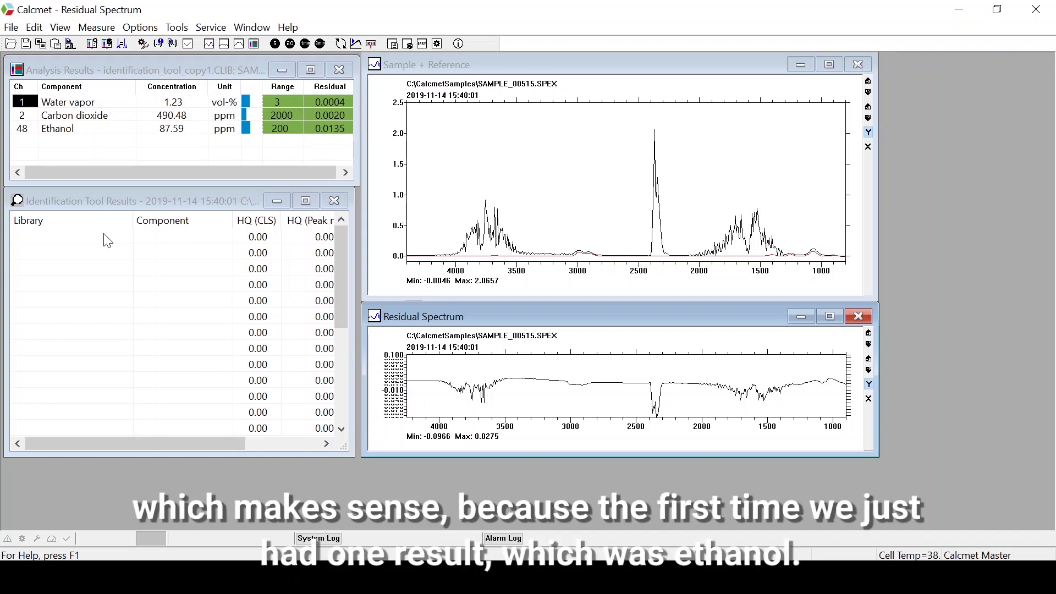
{"action": "left_click", "coordinate": [339, 254]}
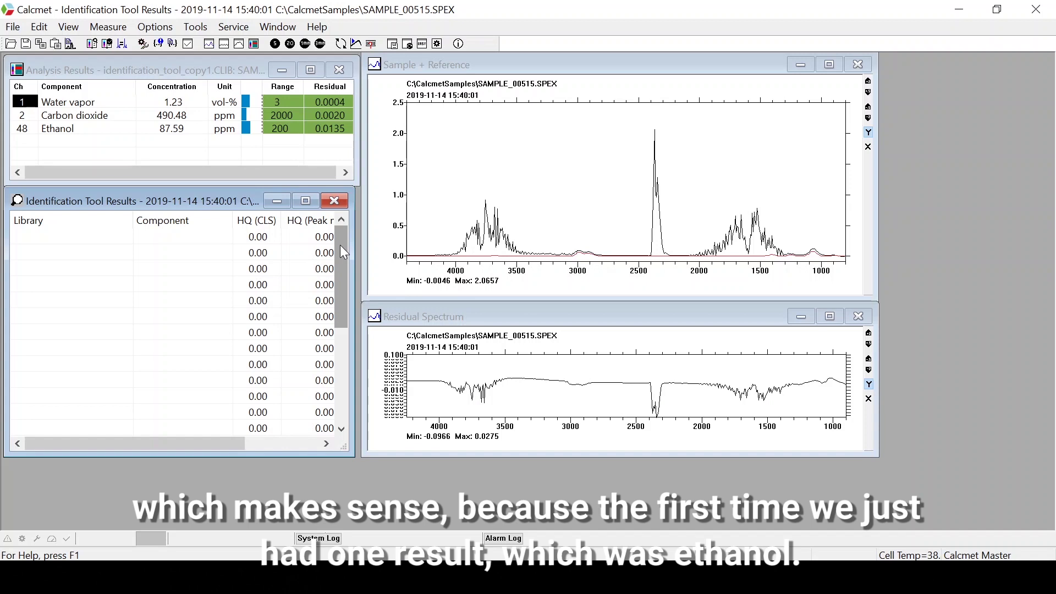
Set the Hit Quality Index exclusion limit to 50% and apply the identification tool settings
{"action": "left_click", "coordinate": [153, 26]}
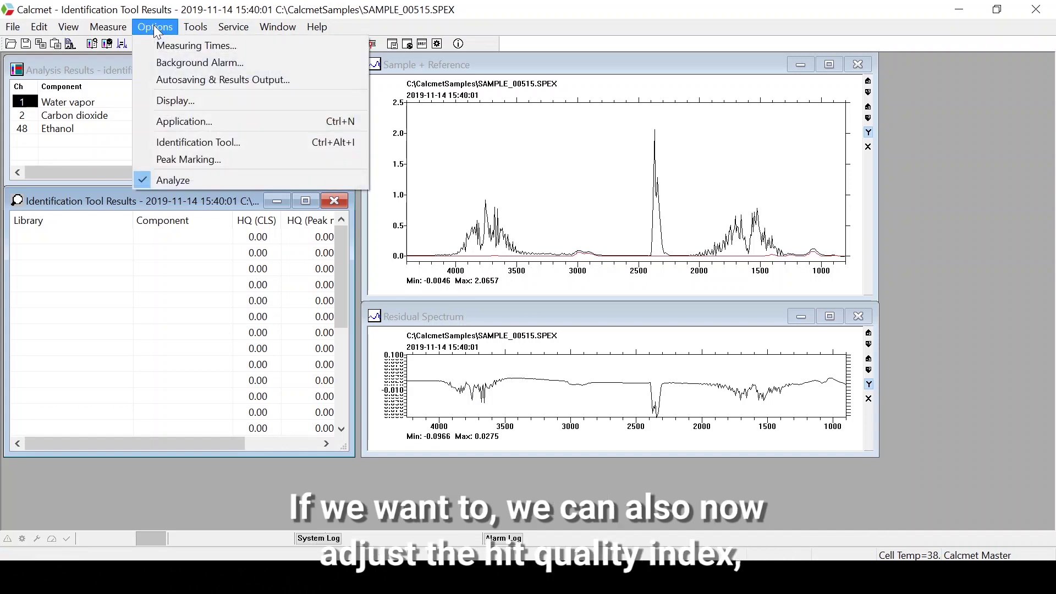
{"action": "left_click", "coordinate": [183, 138]}
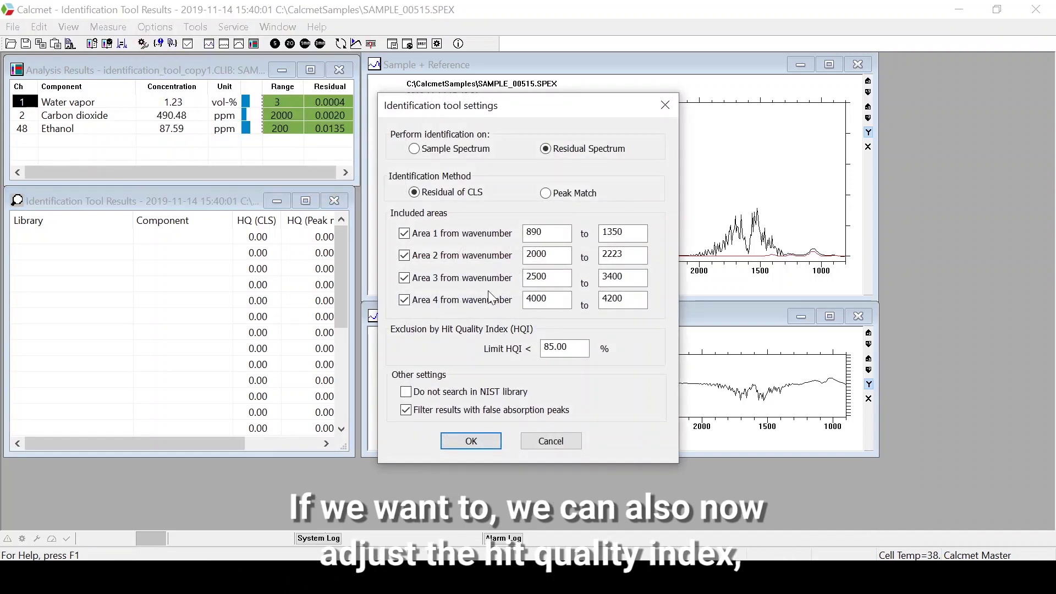
{"action": "left_click_drag", "start_coordinate": [544, 347], "coordinate": [552, 347]}
{"action": "type", "text": "6"}
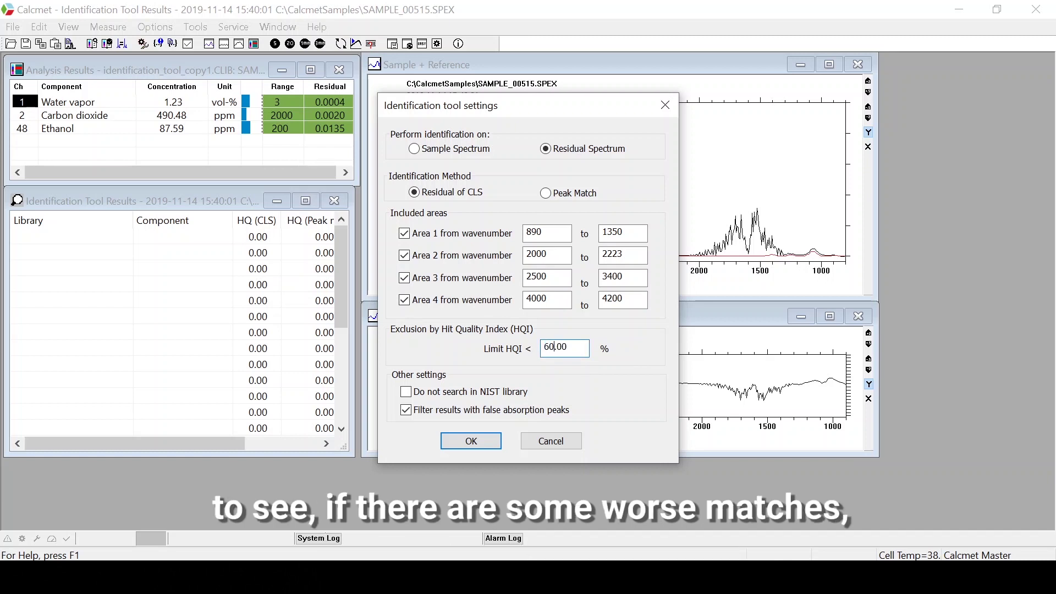
{"action": "type", "text": "0"}
{"action": "key", "text": "BackSpace"}
{"action": "key", "text": "BackSpace"}
{"action": "type", "text": "50"}
{"action": "left_click", "coordinate": [473, 443]}
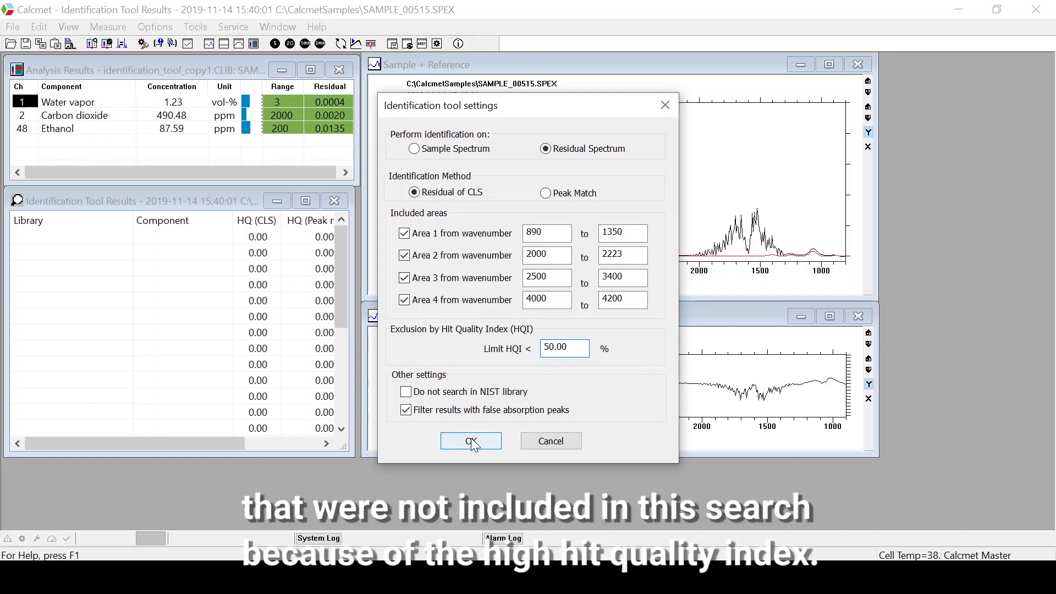
{"action": "left_click", "coordinate": [473, 444]}
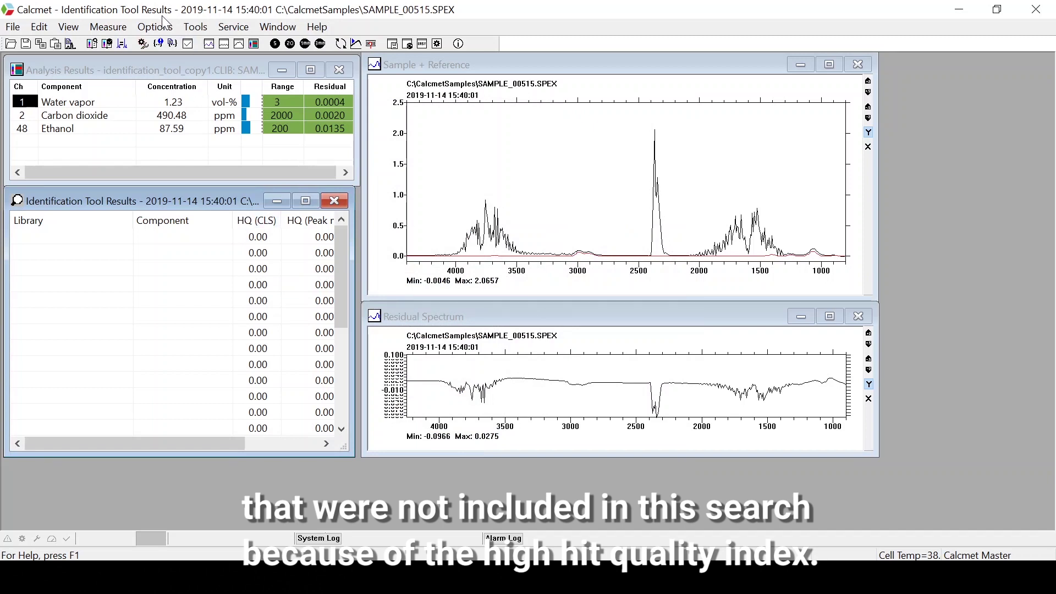
Rerun the identification search with the lowered limit and widen the results window slightly
{"action": "left_click", "coordinate": [195, 26]}
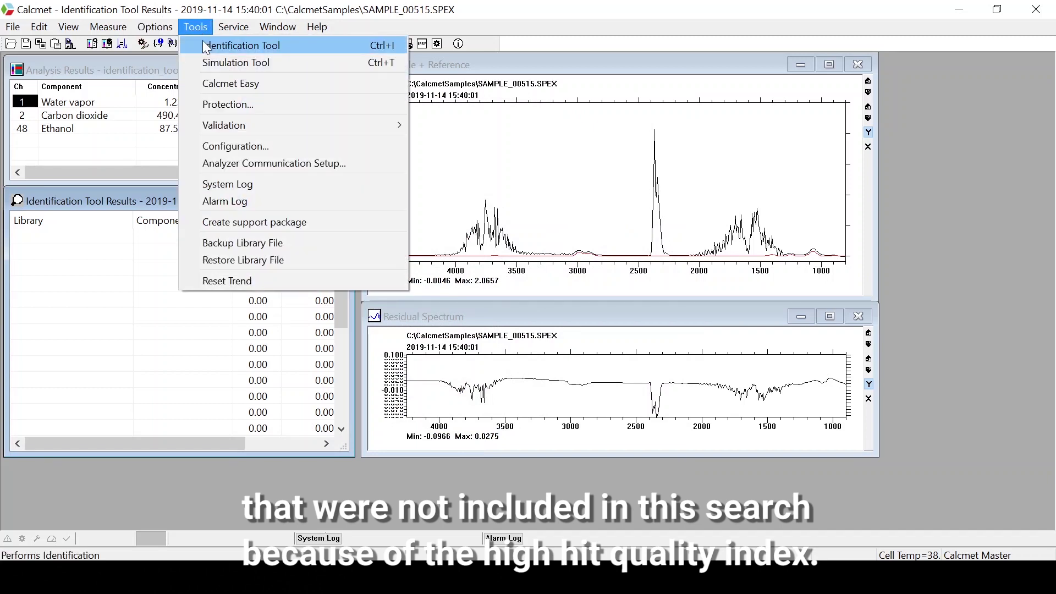
{"action": "left_click", "coordinate": [204, 47]}
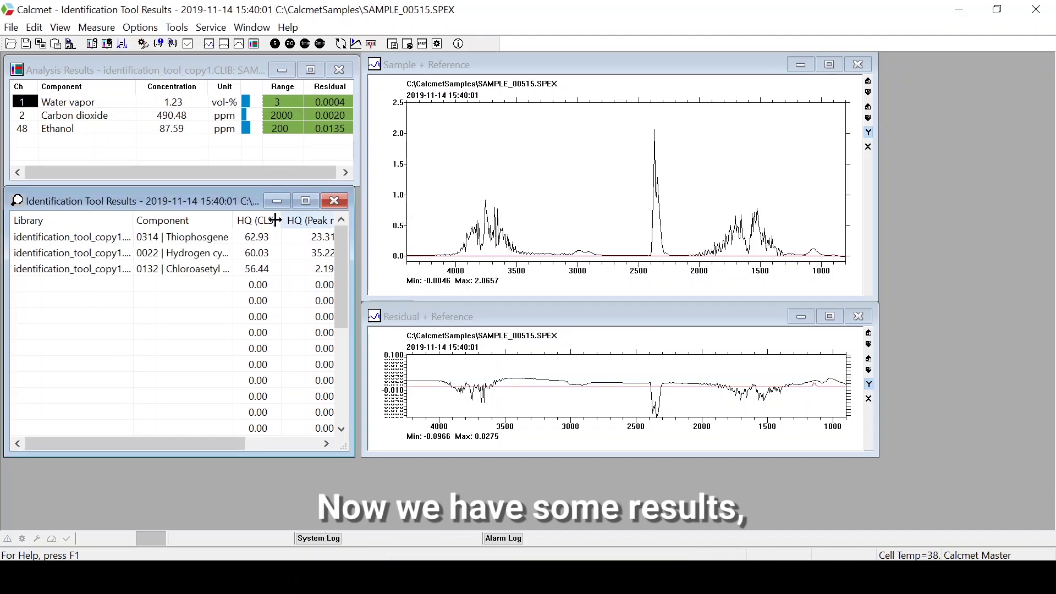
{"action": "left_click_drag", "start_coordinate": [355, 238], "coordinate": [365, 267]}
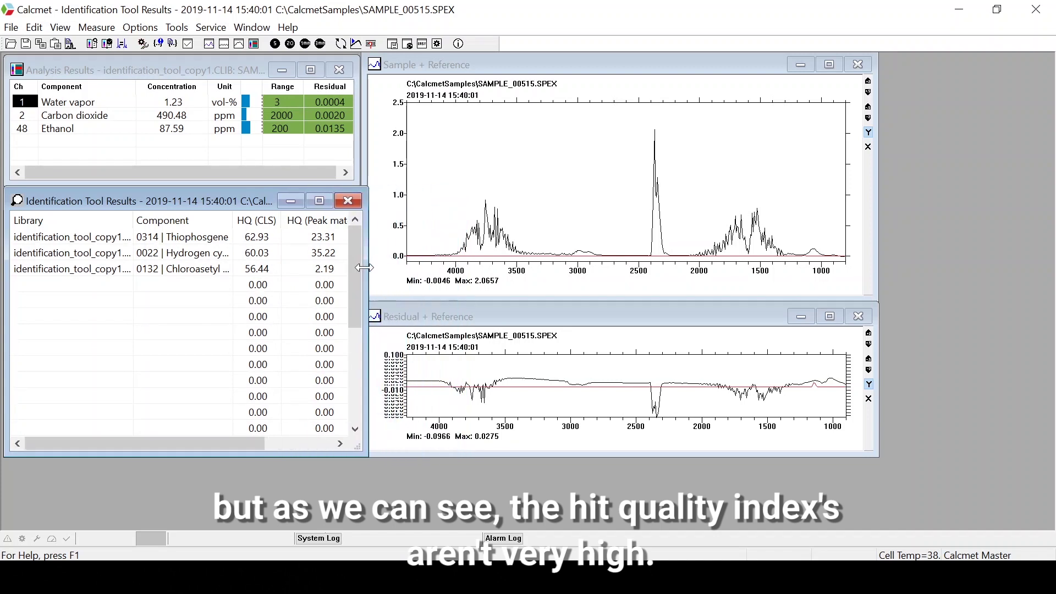
Overlay the thiophosgene, hydrogen cyanide and chloroasetyl chloride references on the spectra one after another
{"action": "left_click", "coordinate": [177, 242]}
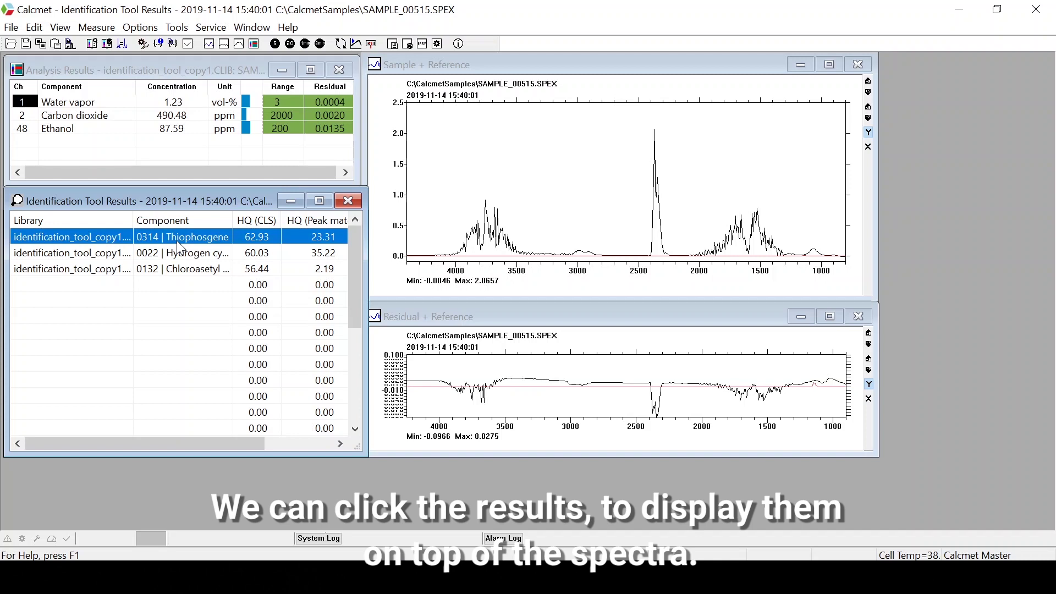
{"action": "left_click", "coordinate": [184, 252]}
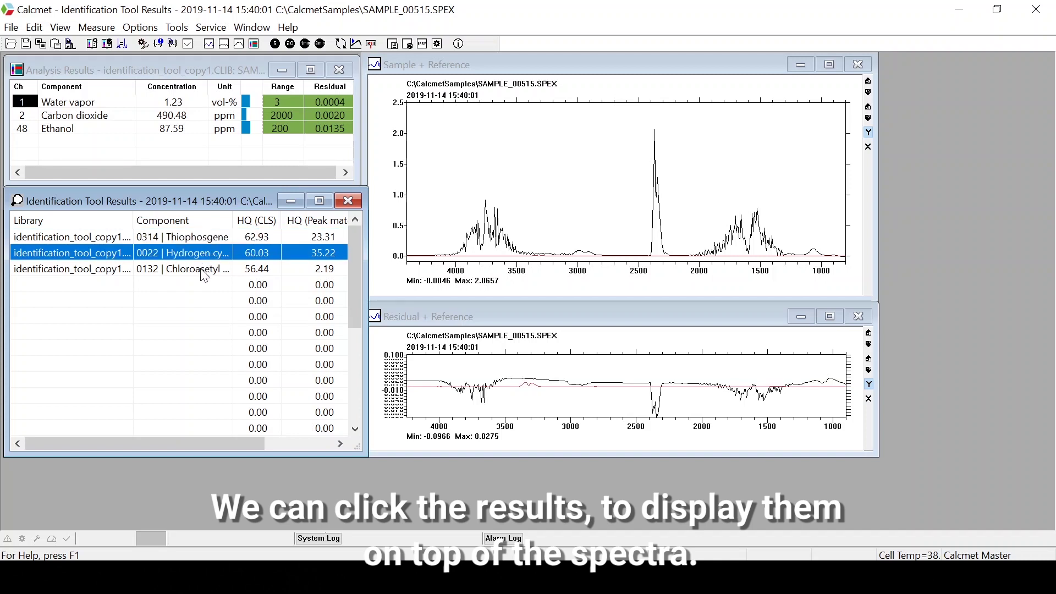
{"action": "left_click", "coordinate": [204, 271]}
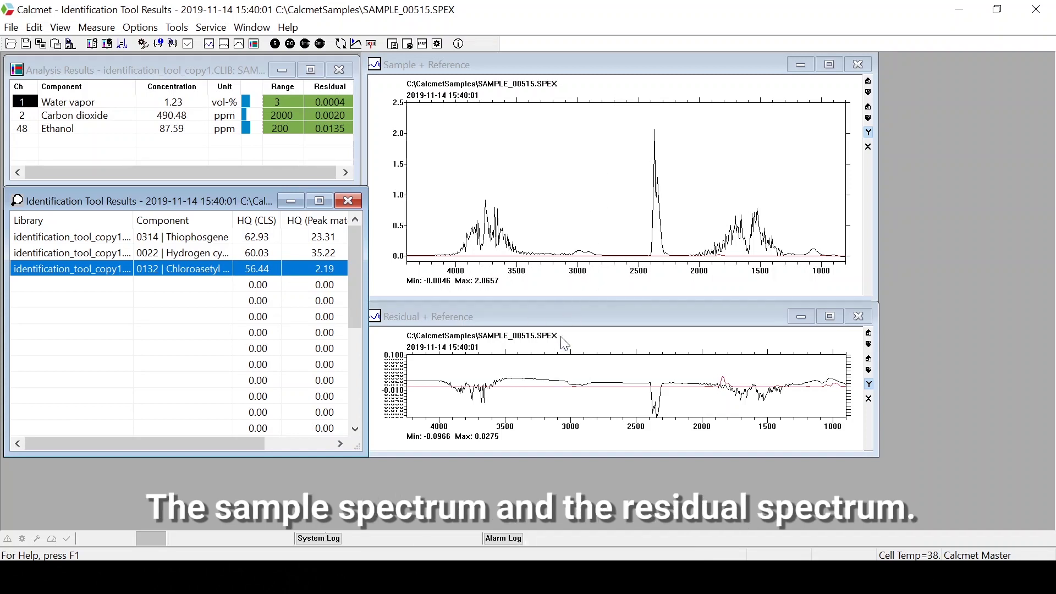
Compare the thiophosgene reference with the residual spectrum up close around its peak near wavenumber 1150, and restore the full range
{"action": "left_click", "coordinate": [180, 238]}
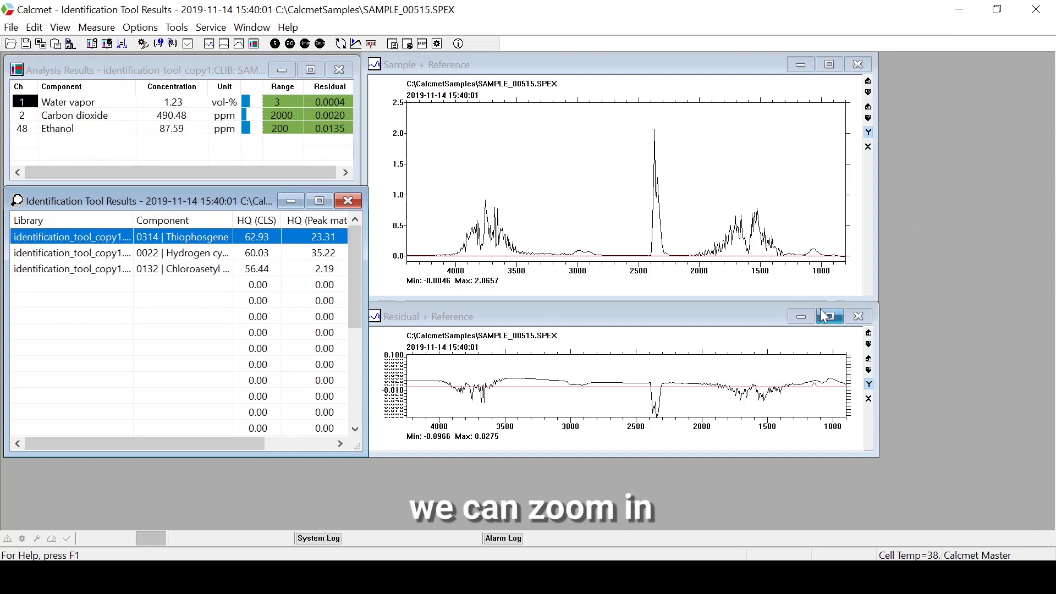
{"action": "left_click", "coordinate": [766, 385]}
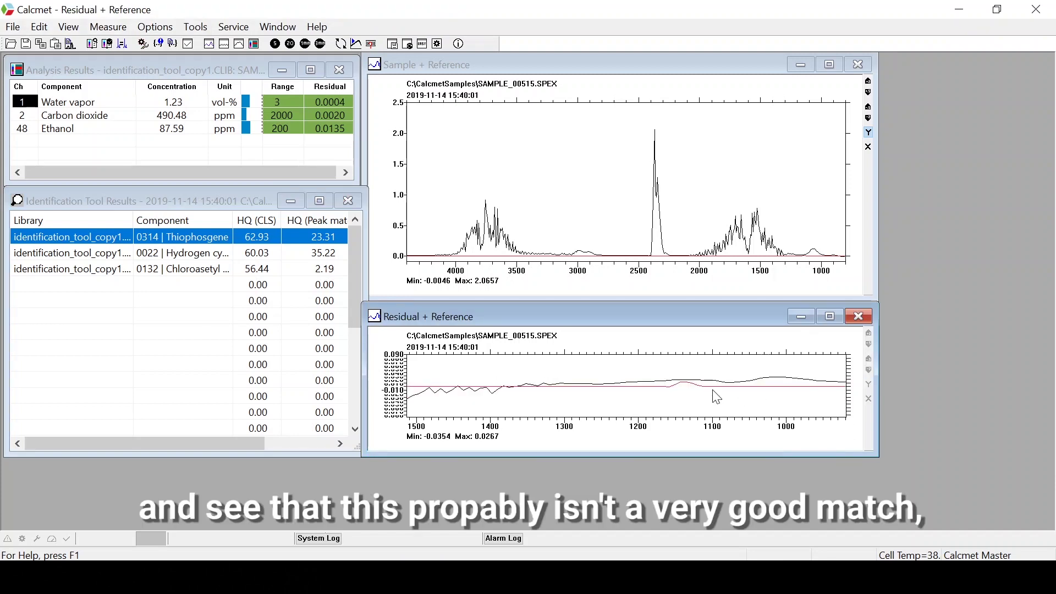
{"action": "right_click", "coordinate": [717, 397]}
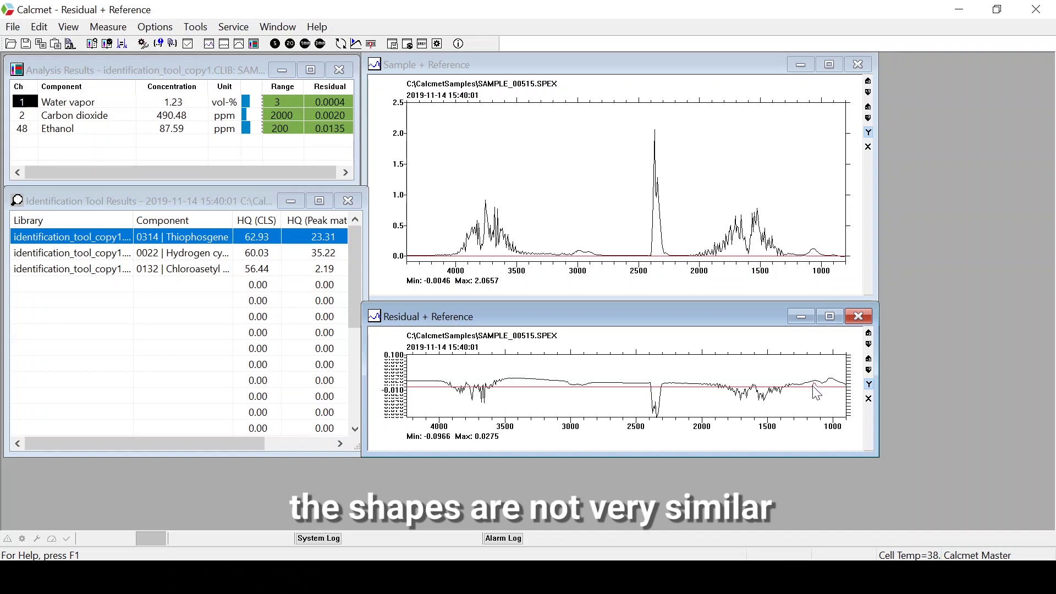
{"action": "left_click_drag", "start_coordinate": [792, 385], "coordinate": [831, 402]}
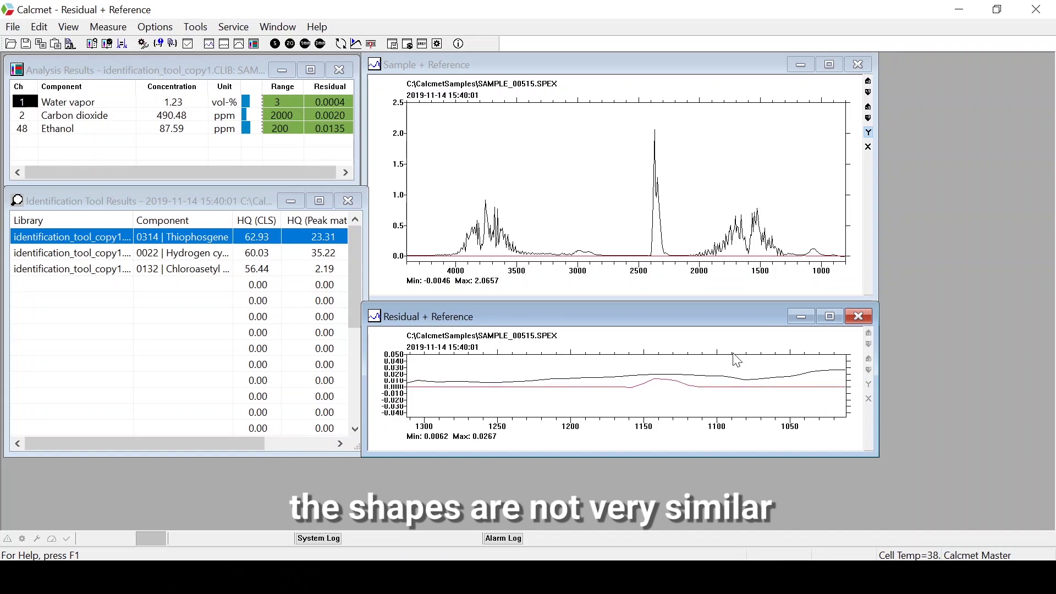
{"action": "right_click", "coordinate": [545, 379]}
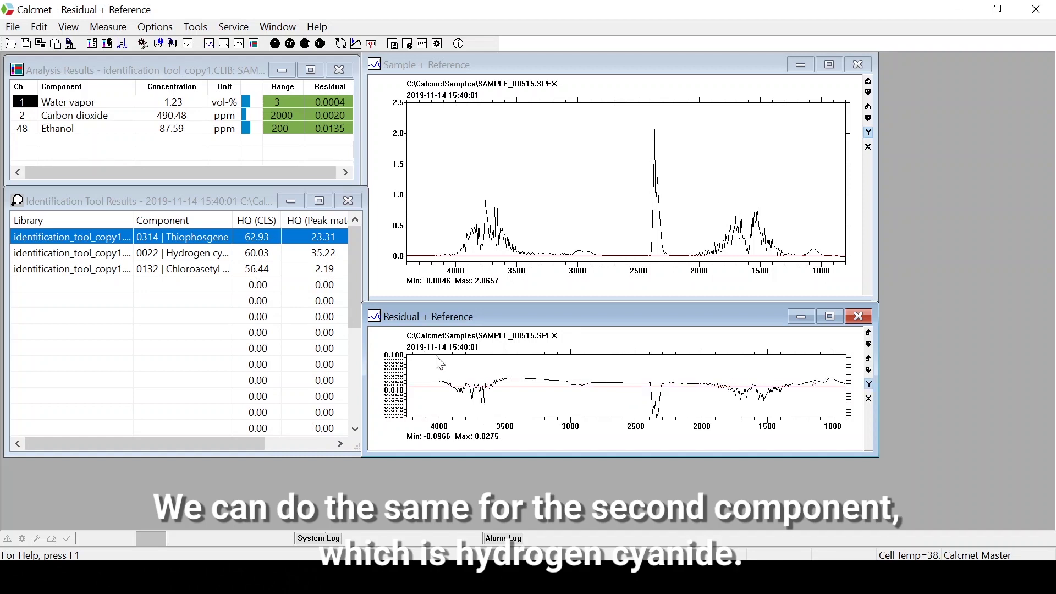
Widen the results window and its component names, and compare the hydrogen cyanide reference with the residual between about 3500 and 3000
{"action": "left_click", "coordinate": [213, 252]}
{"action": "mouse_move", "coordinate": [367, 256]}
{"action": "left_mouse_down"}
{"action": "mouse_move", "coordinate": [472, 257]}
{"action": "mouse_move", "coordinate": [377, 256]}
{"action": "left_mouse_up"}
{"action": "left_click", "coordinate": [435, 300]}
{"action": "left_click", "coordinate": [210, 253]}
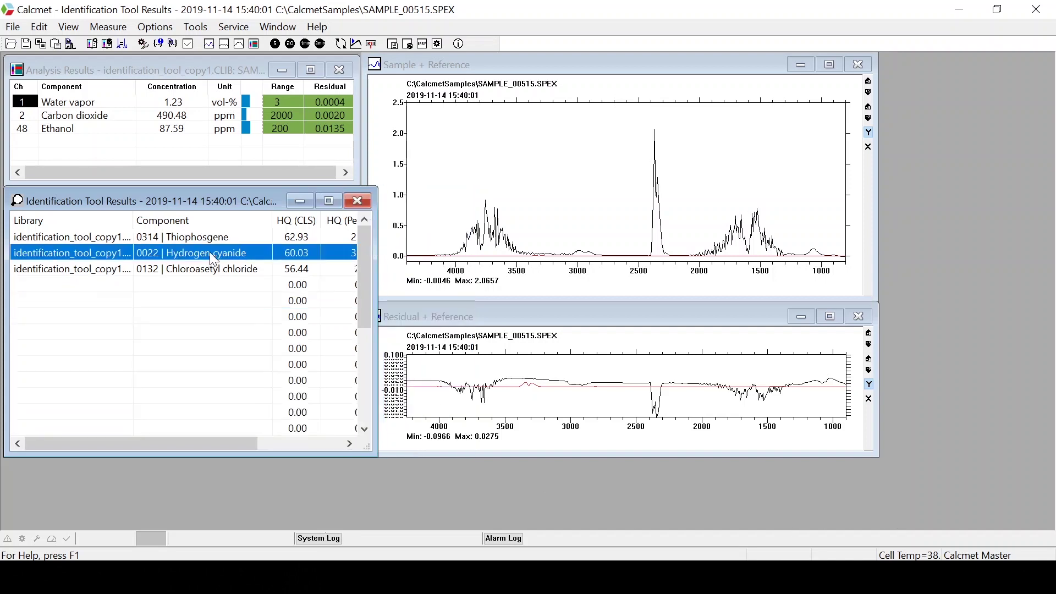
{"action": "left_click_drag", "start_coordinate": [499, 371], "coordinate": [577, 405]}
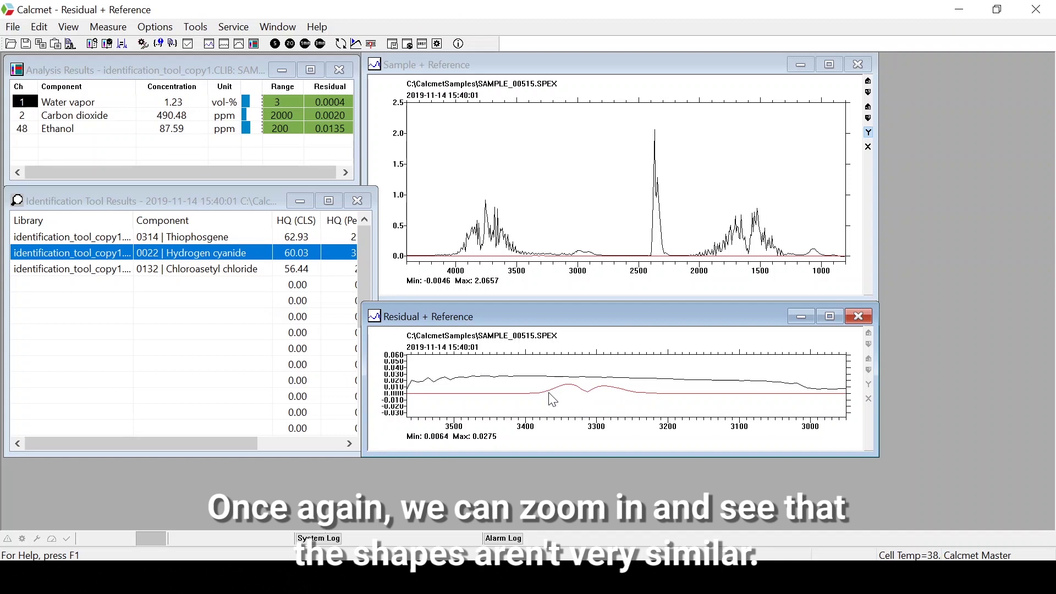
{"action": "right_click", "coordinate": [651, 376]}
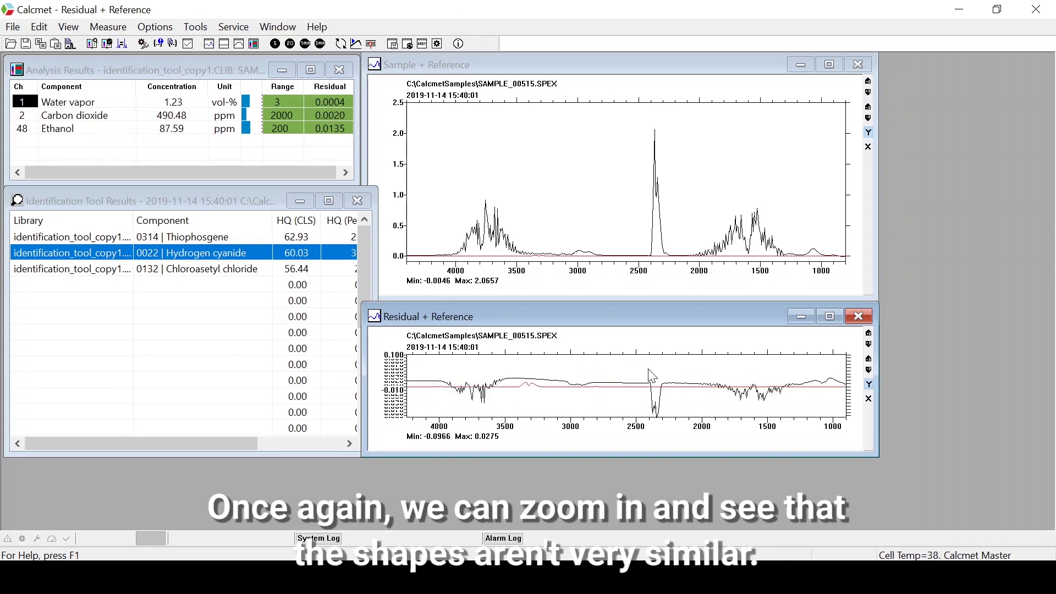
Compare the chloroasetyl chloride reference with the residual spectrum between about 2000 and 900, and restore the full range
{"action": "left_click", "coordinate": [213, 274]}
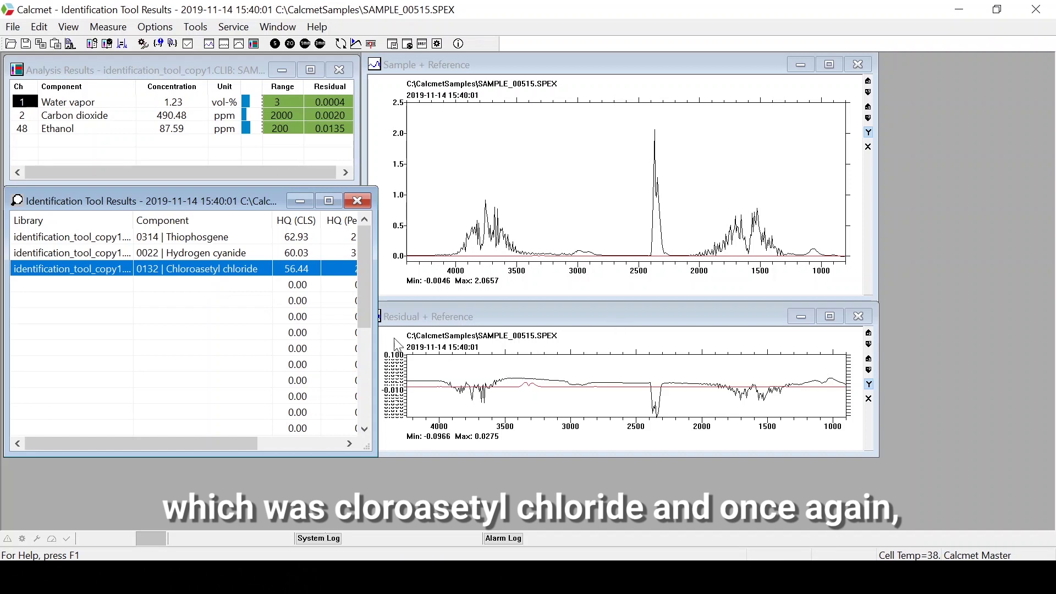
{"action": "left_click_drag", "start_coordinate": [699, 380], "coordinate": [846, 396]}
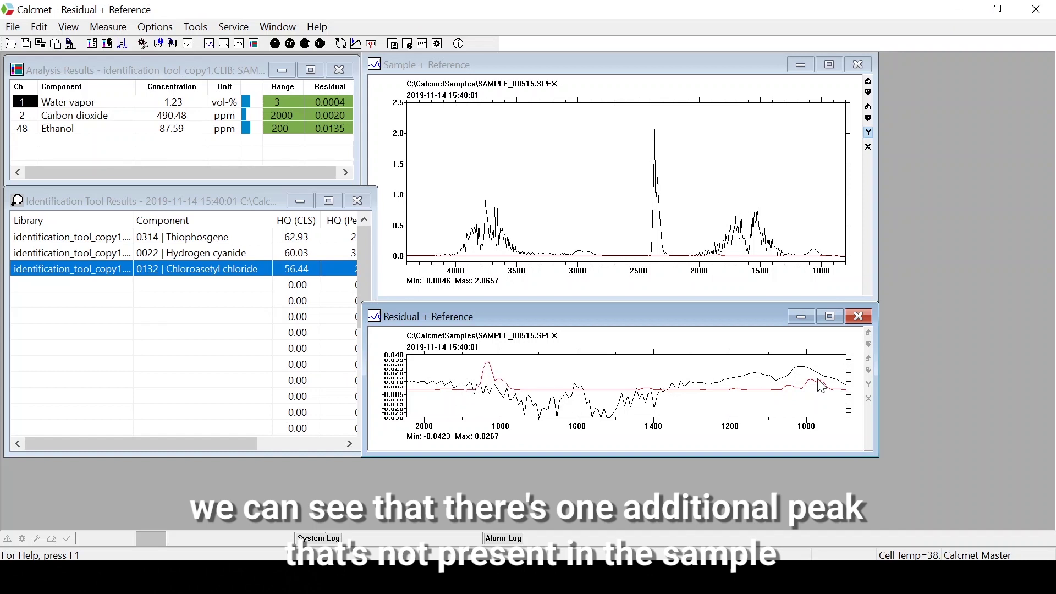
{"action": "right_click", "coordinate": [762, 395]}
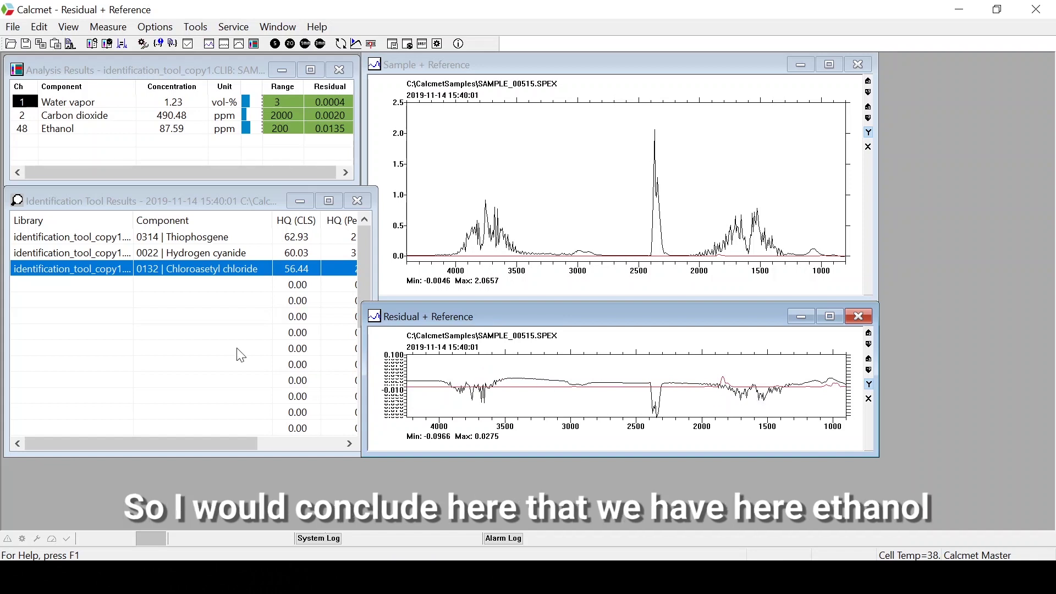
Close the Identification Tool Results window and display the identification results again
{"action": "left_click_drag", "start_coordinate": [239, 202], "coordinate": [234, 218]}
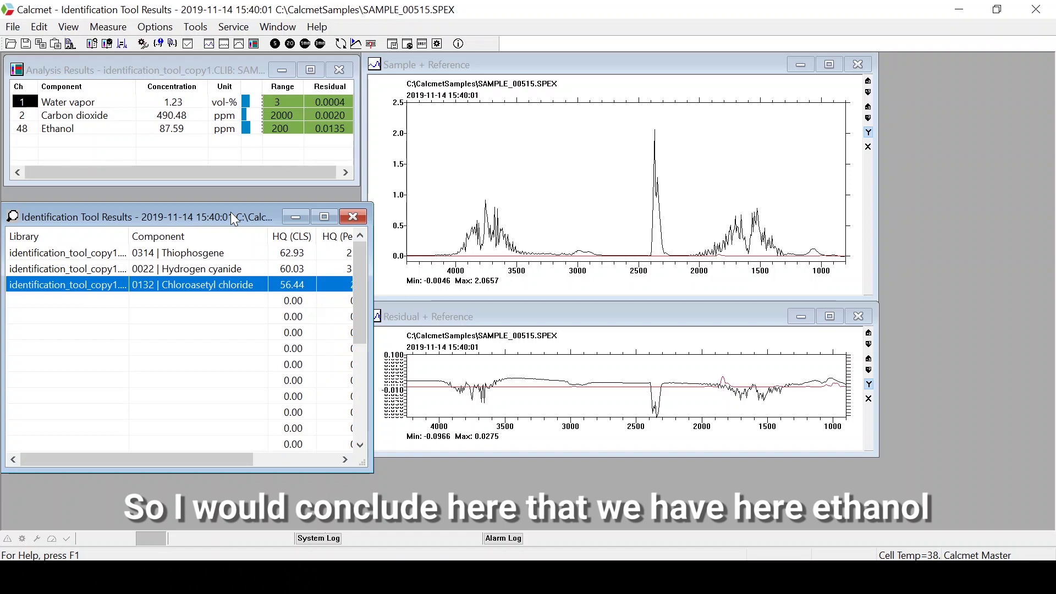
{"action": "left_click", "coordinate": [462, 309]}
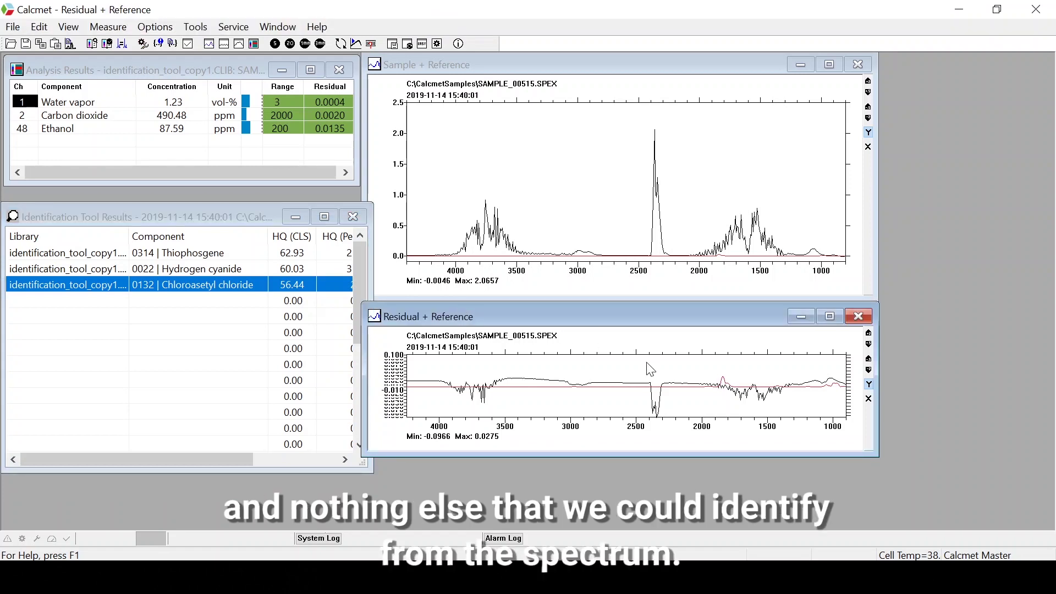
{"action": "left_click", "coordinate": [330, 332]}
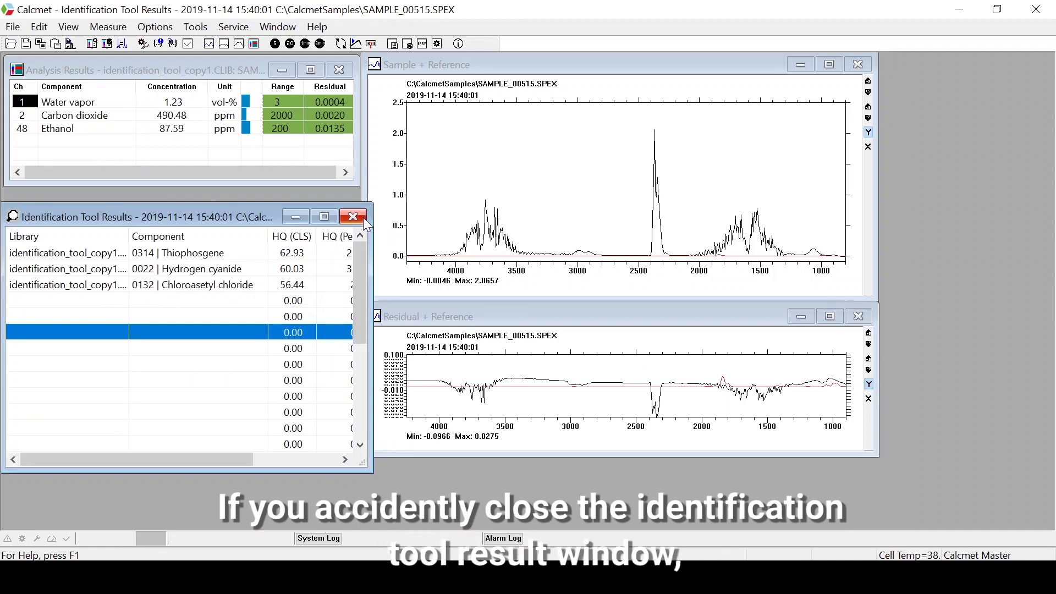
{"action": "left_click", "coordinate": [352, 216]}
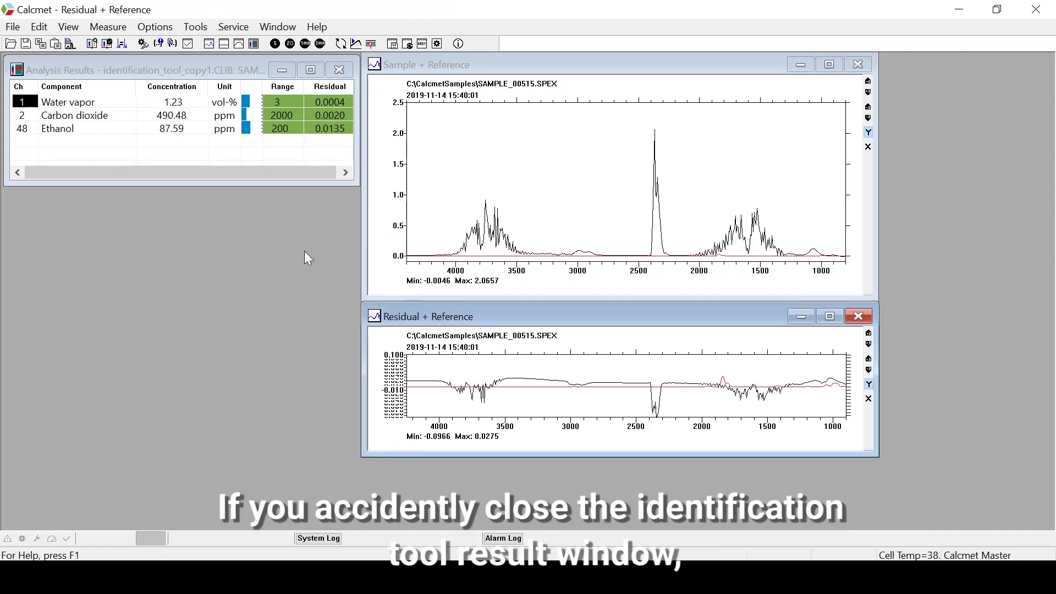
{"action": "left_click", "coordinate": [81, 32]}
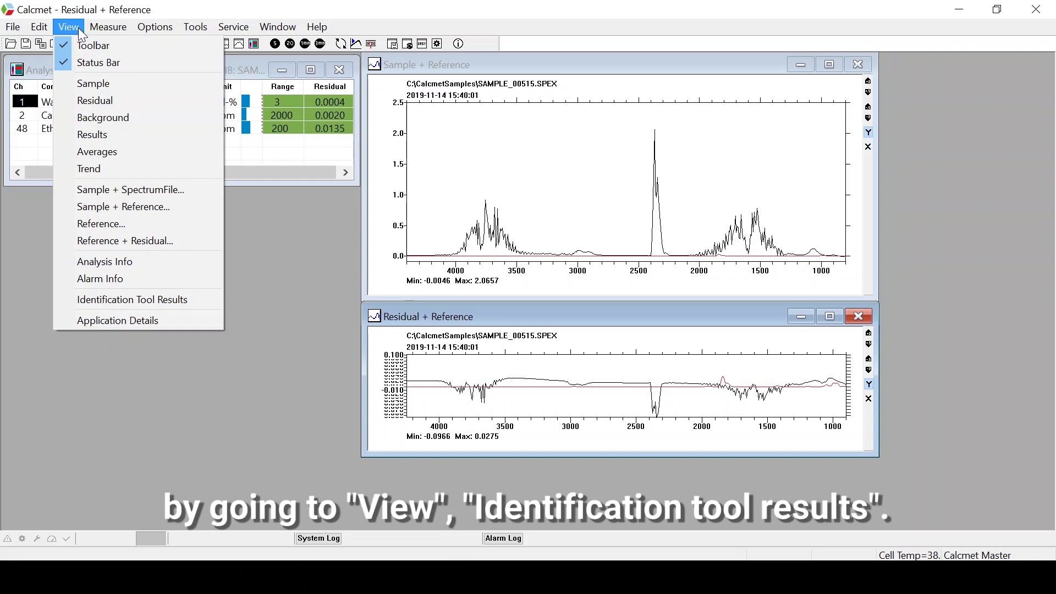
{"action": "left_click", "coordinate": [129, 303]}
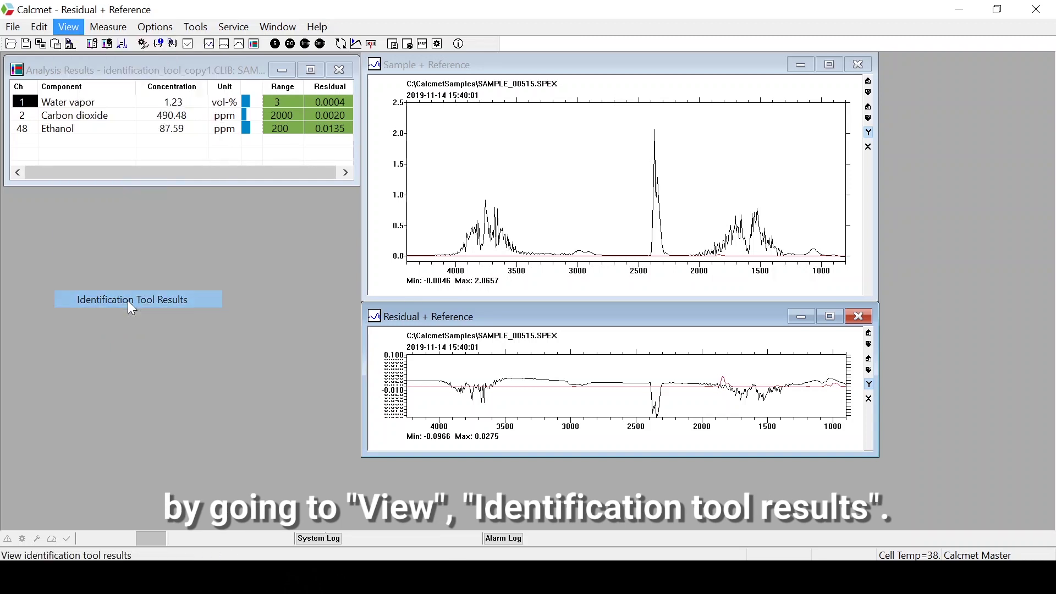